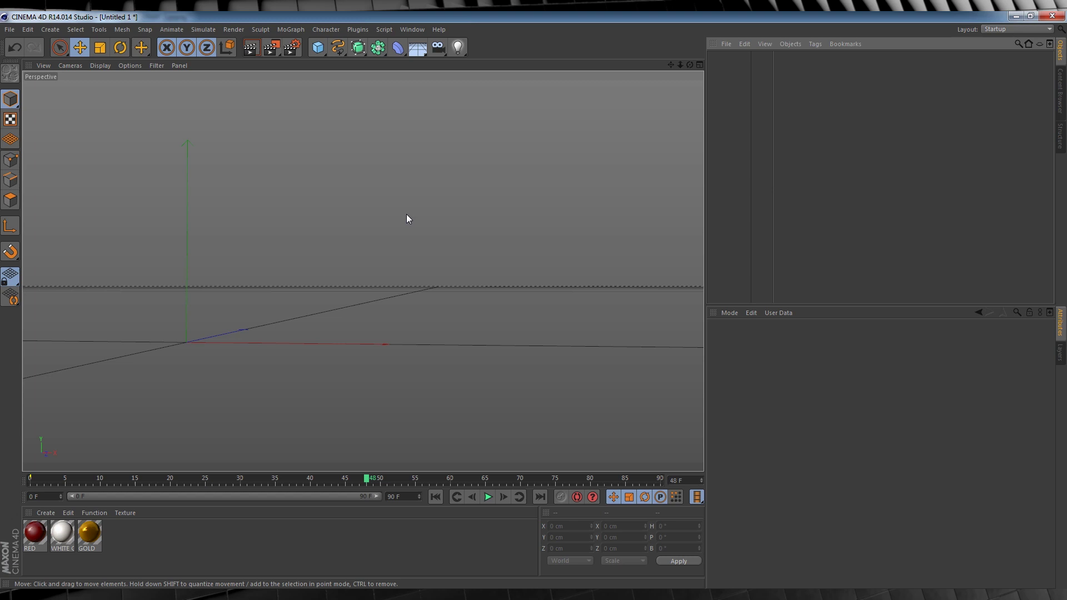
Step: Add a MoText reading FLASH in the BN Elements font
{"action": "left_click", "coordinate": [291, 29]}
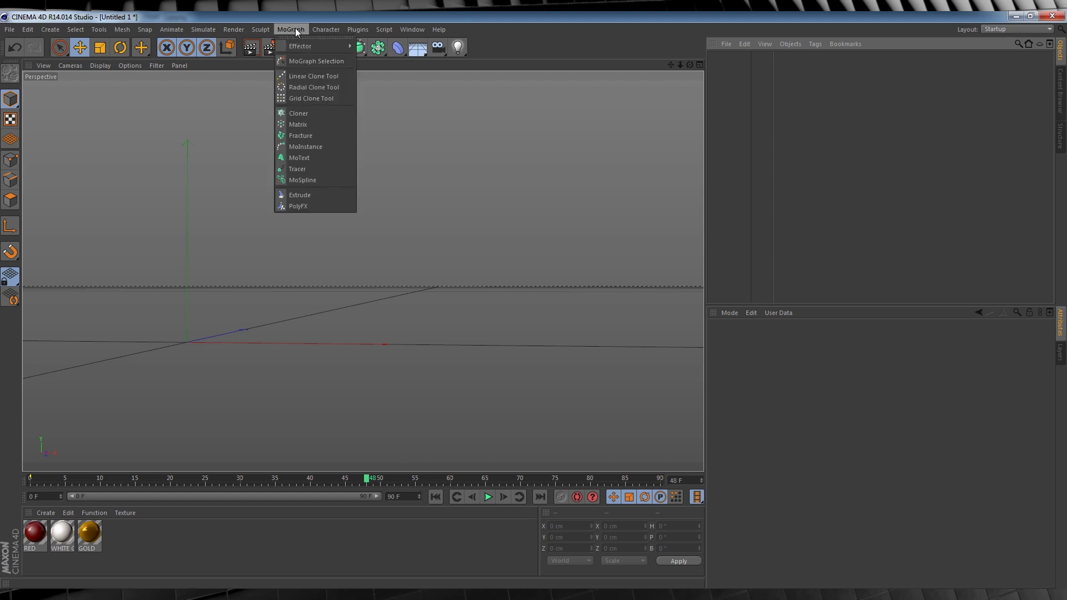
{"action": "left_click", "coordinate": [307, 158]}
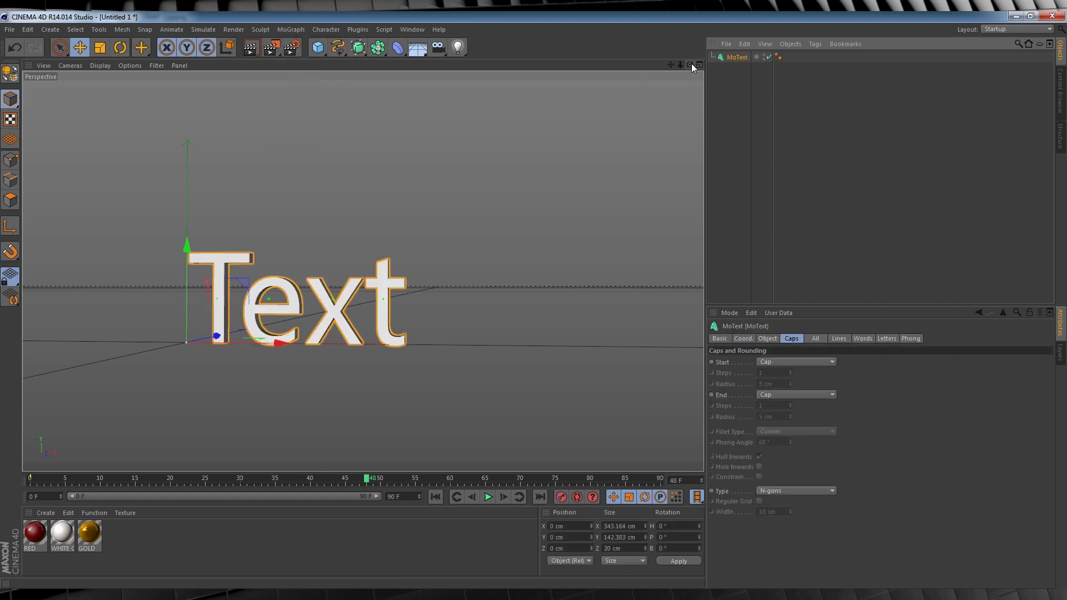
{"action": "left_click_drag", "start_coordinate": [692, 65], "coordinate": [690, 64]}
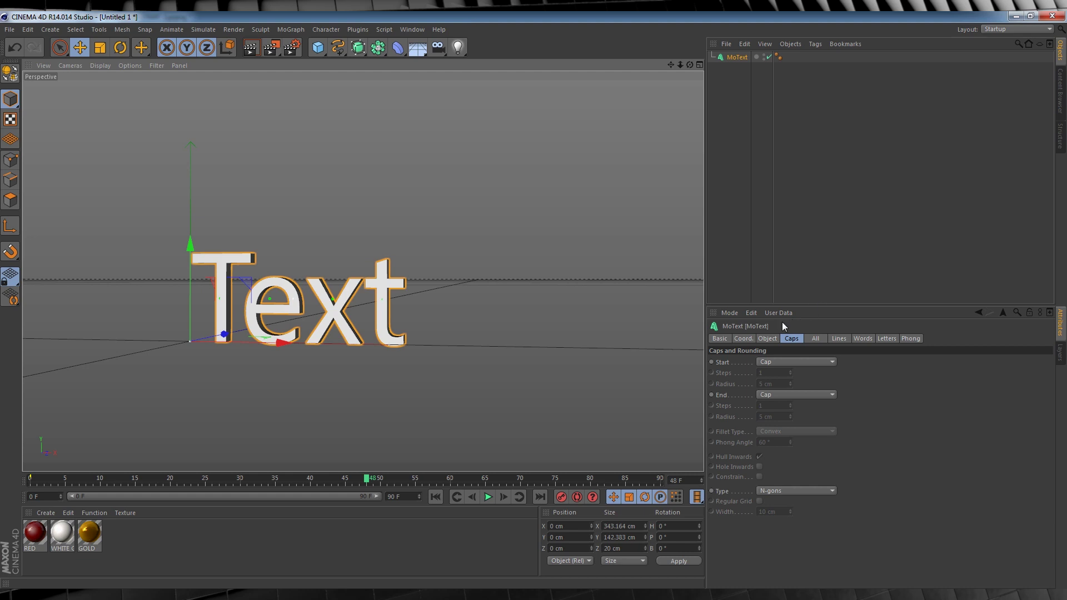
{"action": "left_click", "coordinate": [767, 338]}
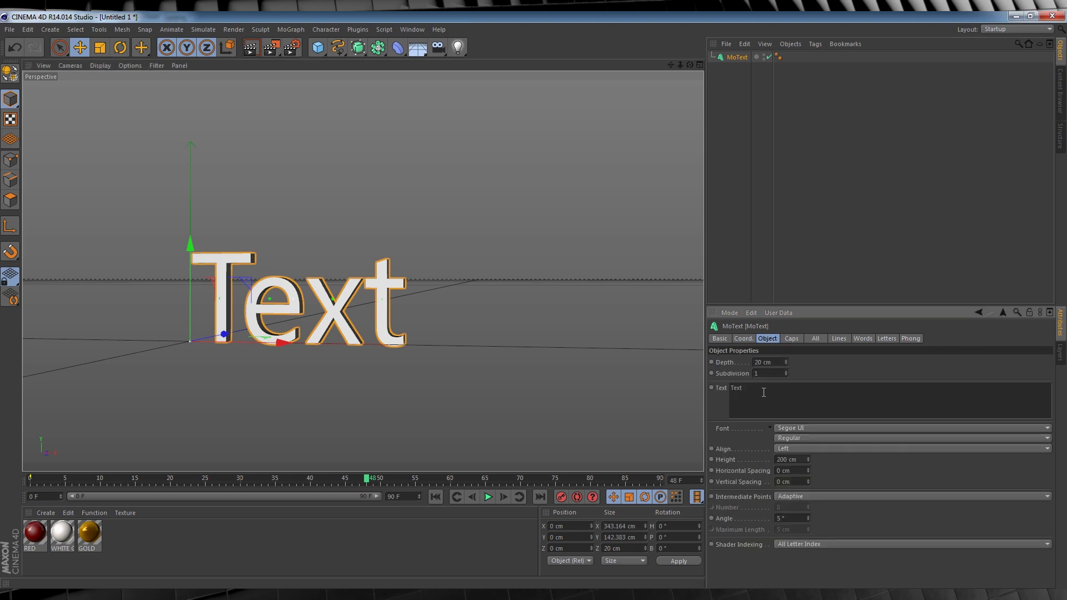
{"action": "double_click", "coordinate": [736, 387]}
{"action": "type", "text": "FLASH"}
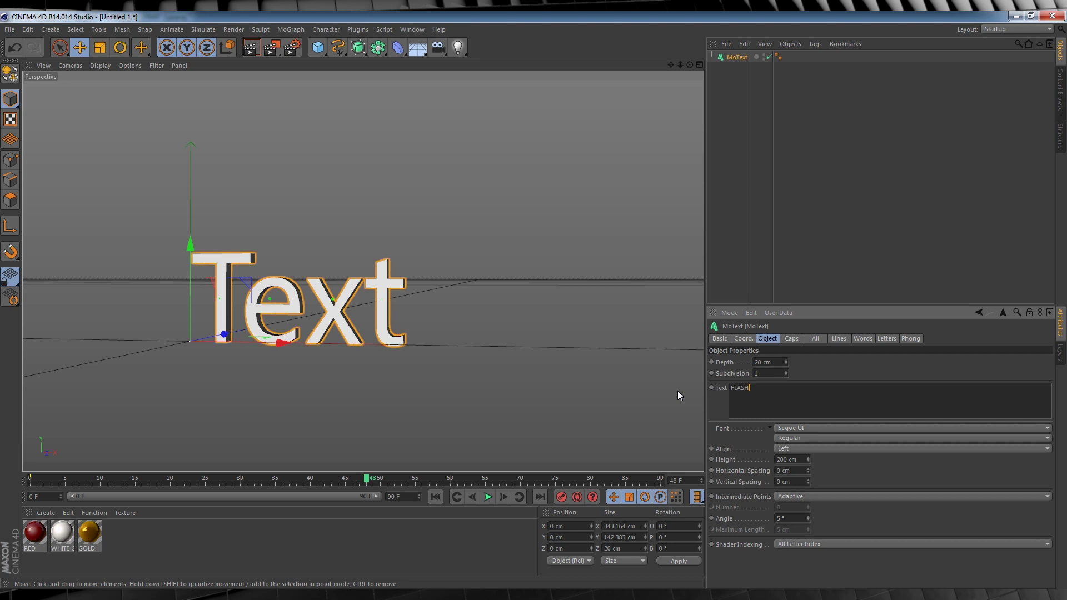
{"action": "left_click", "coordinate": [855, 431]}
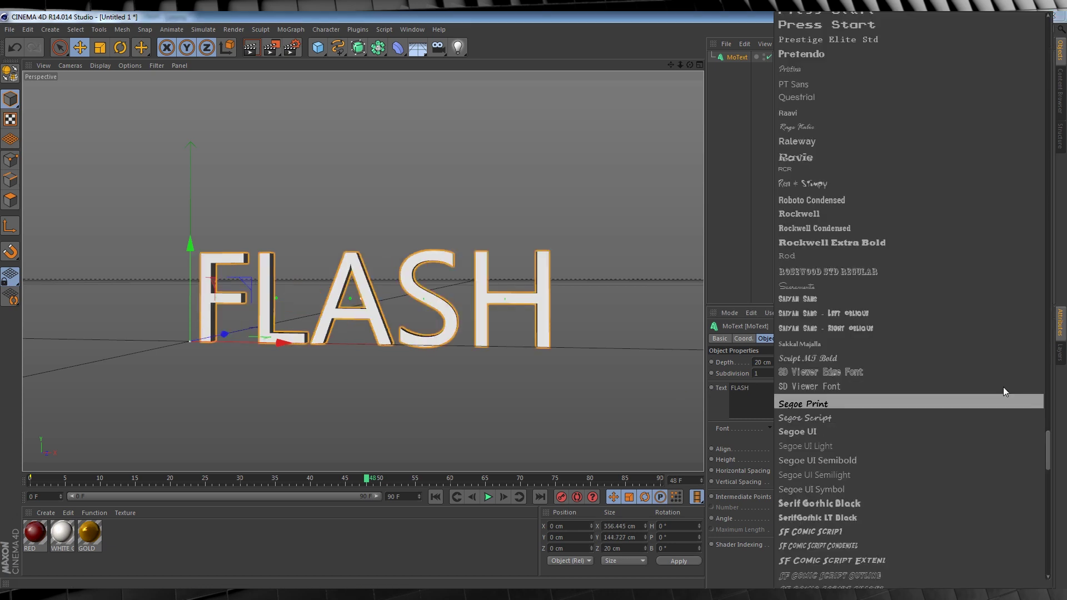
{"action": "mouse_move", "coordinate": [1045, 448]}
{"action": "left_mouse_down"}
{"action": "mouse_move", "coordinate": [1042, 181]}
{"action": "mouse_move", "coordinate": [1022, 108]}
{"action": "left_mouse_up"}
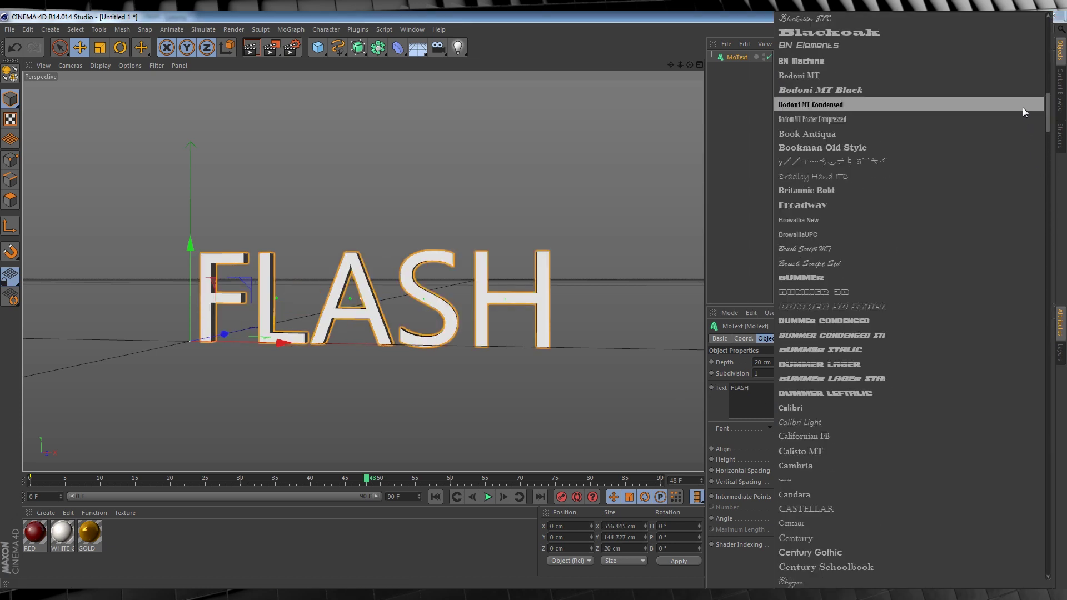
{"action": "left_click", "coordinate": [814, 45]}
Step: Extrude FLASH 40 cm deep with 3 cm fillet caps on its front edges
{"action": "double_click", "coordinate": [772, 362]}
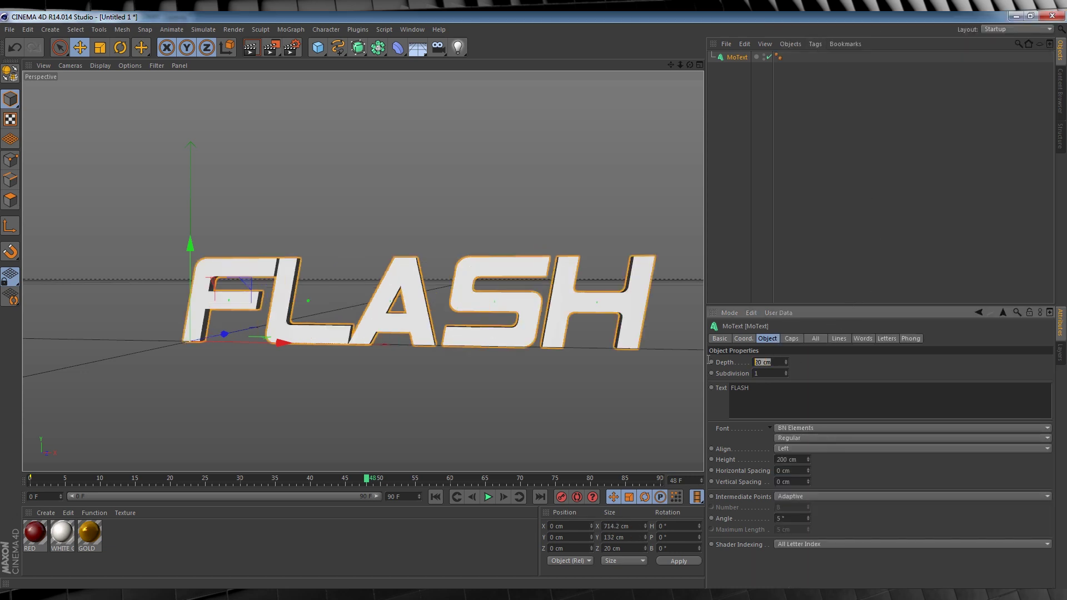
{"action": "type", "text": "40"}
{"action": "key", "text": "Return"}
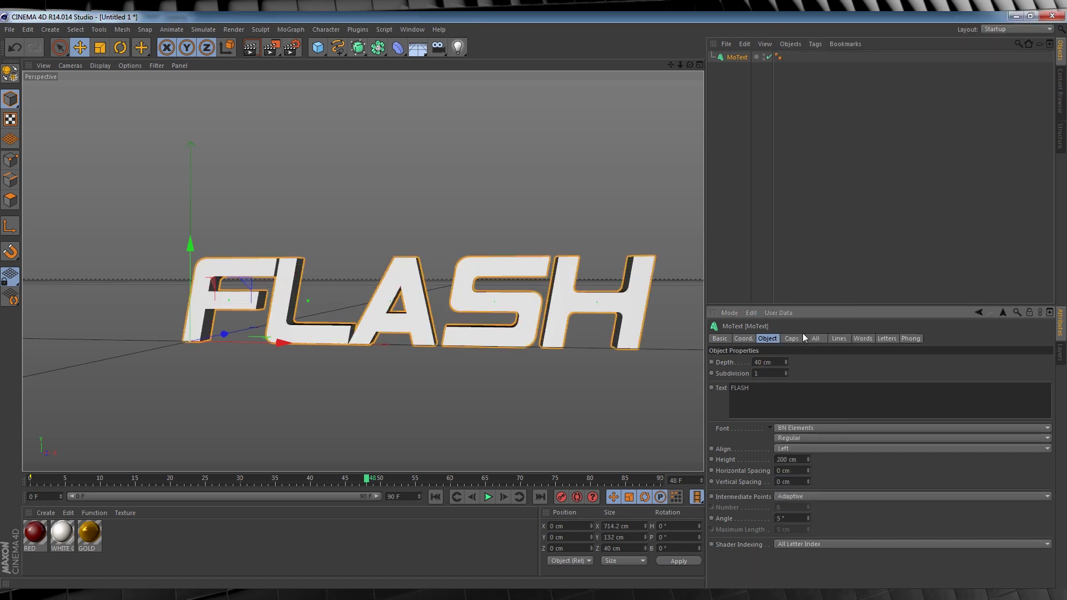
{"action": "left_click", "coordinate": [791, 339]}
{"action": "left_click", "coordinate": [785, 362]}
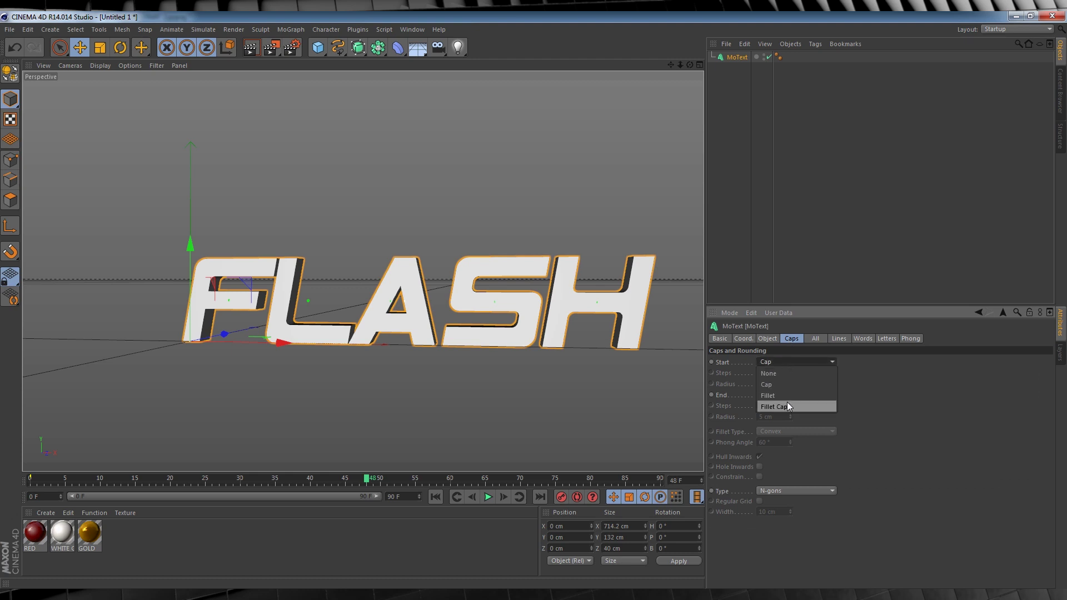
{"action": "left_click", "coordinate": [786, 402]}
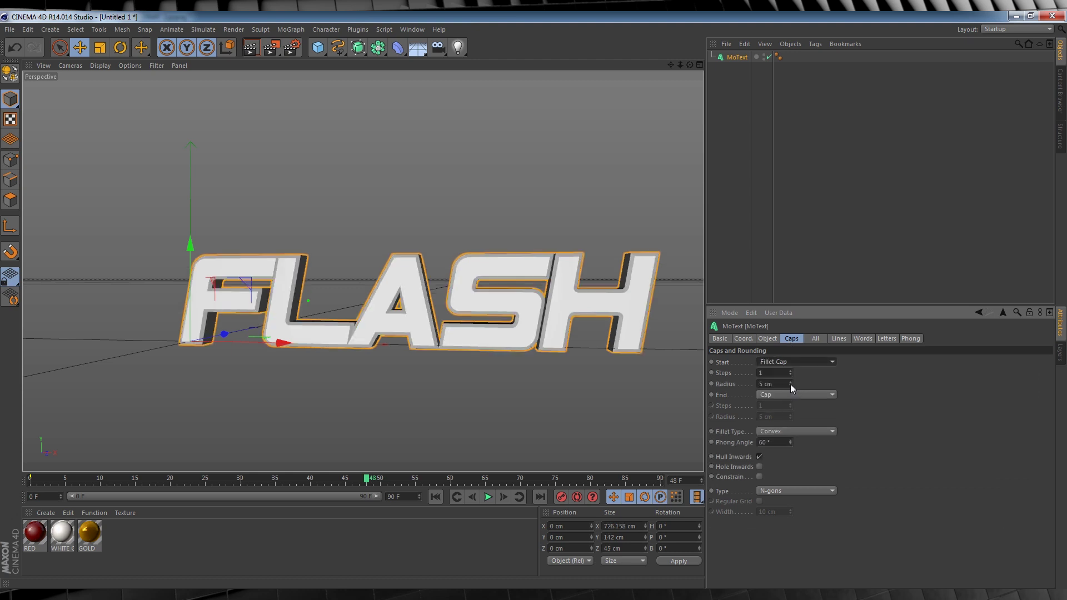
{"action": "left_click", "coordinate": [790, 386]}
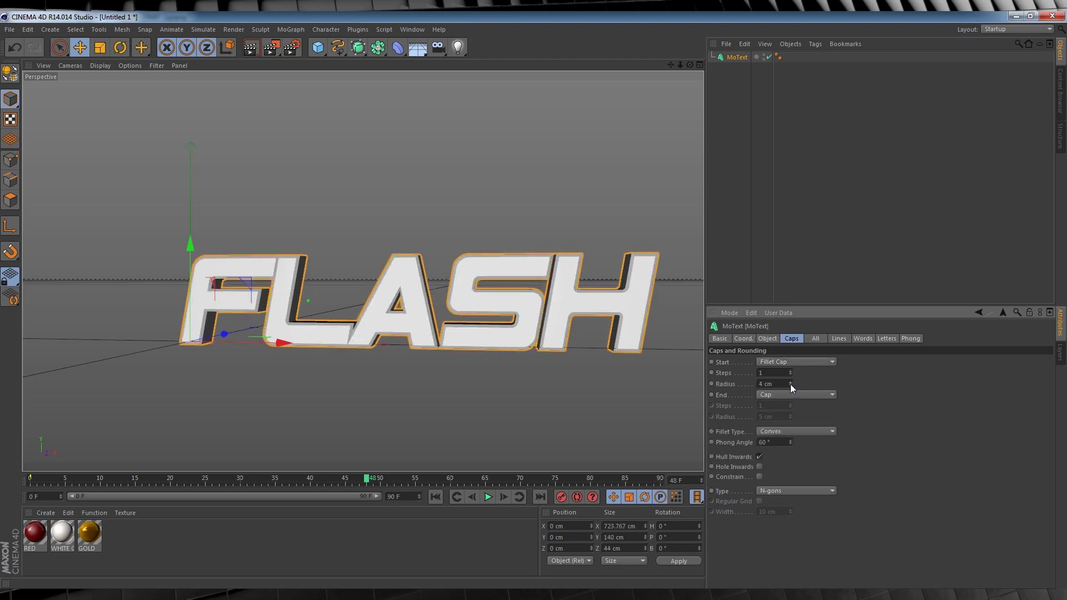
{"action": "left_click", "coordinate": [791, 261]}
{"action": "left_click_drag", "start_coordinate": [671, 65], "coordinate": [603, 65]}
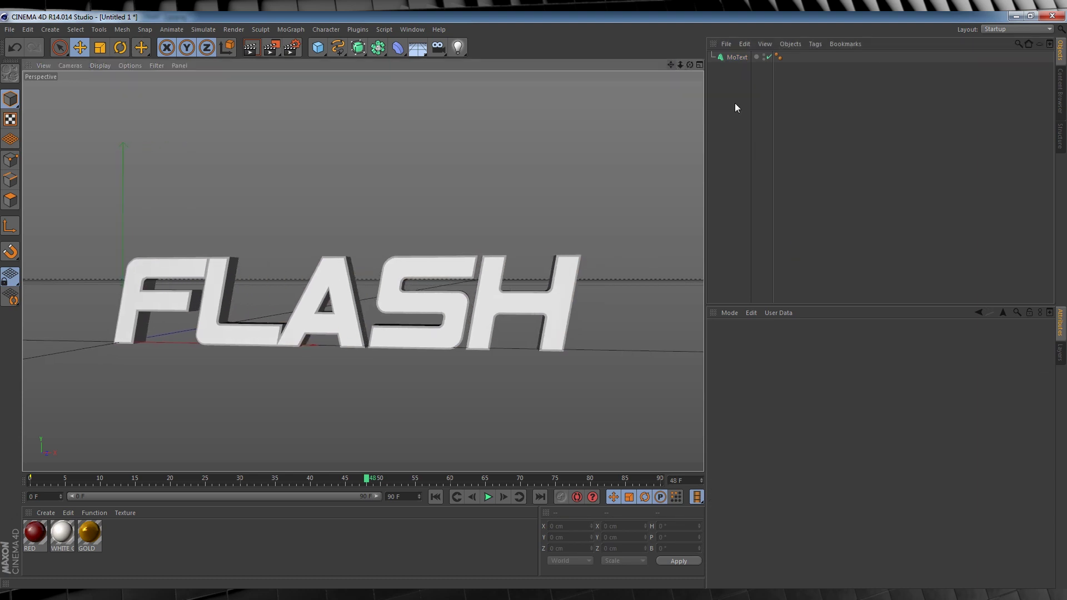
{"action": "left_click", "coordinate": [725, 56]}
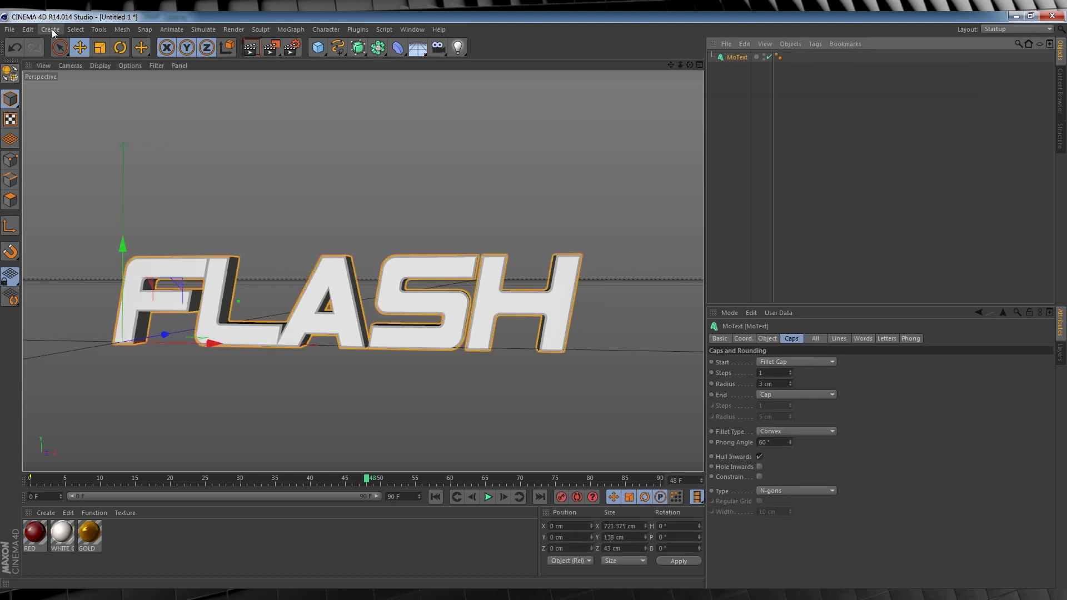
Step: Paste a copy of the FLASH text and change it to THE at 50 cm height
{"action": "left_click", "coordinate": [32, 31]}
{"action": "left_click", "coordinate": [31, 105]}
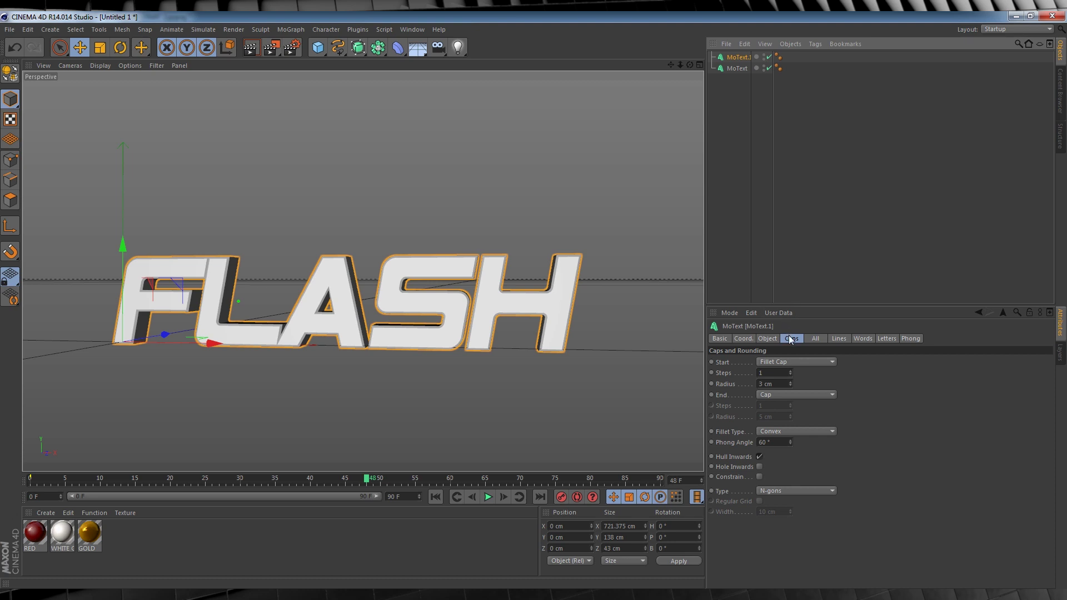
{"action": "left_click", "coordinate": [767, 338]}
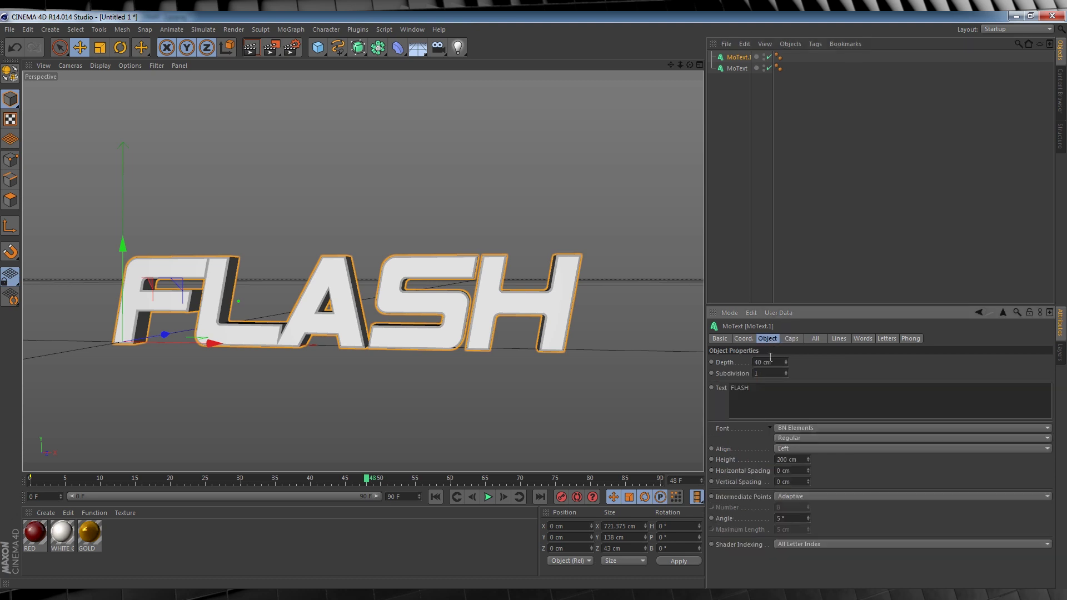
{"action": "double_click", "coordinate": [763, 387]}
{"action": "type", "text": "THE"}
{"action": "double_click", "coordinate": [802, 459]}
{"action": "type", "text": "50"}
{"action": "key", "text": "Return"}
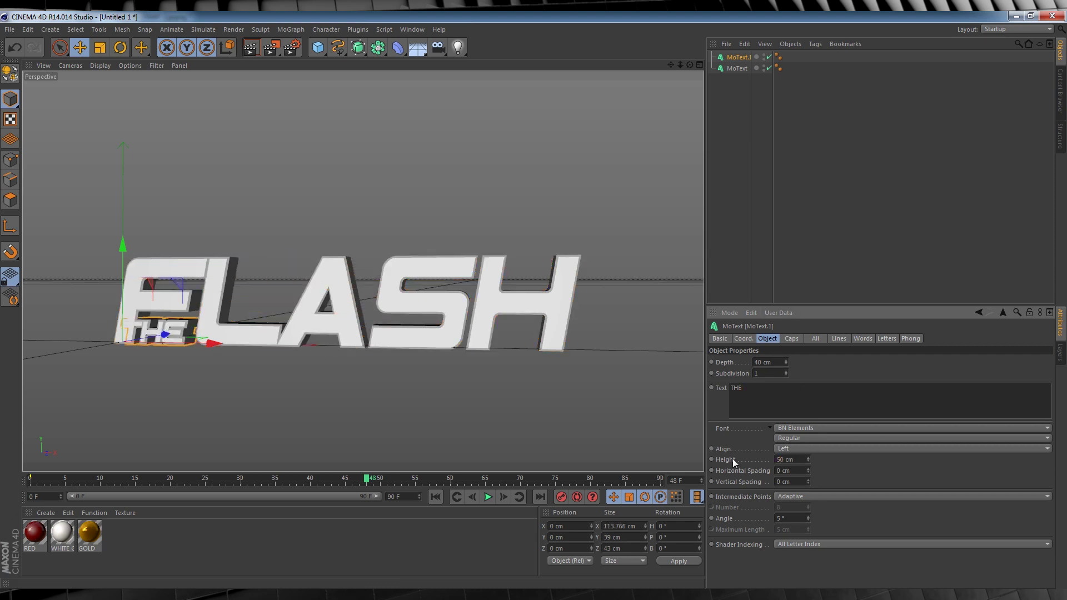
Step: Give THE a 30 cm depth and 1 cm fillets, and raise it above FLASH's left end
{"action": "left_click_drag", "start_coordinate": [781, 363], "coordinate": [735, 366]}
{"action": "key", "text": "Return"}
{"action": "left_click", "coordinate": [792, 339]}
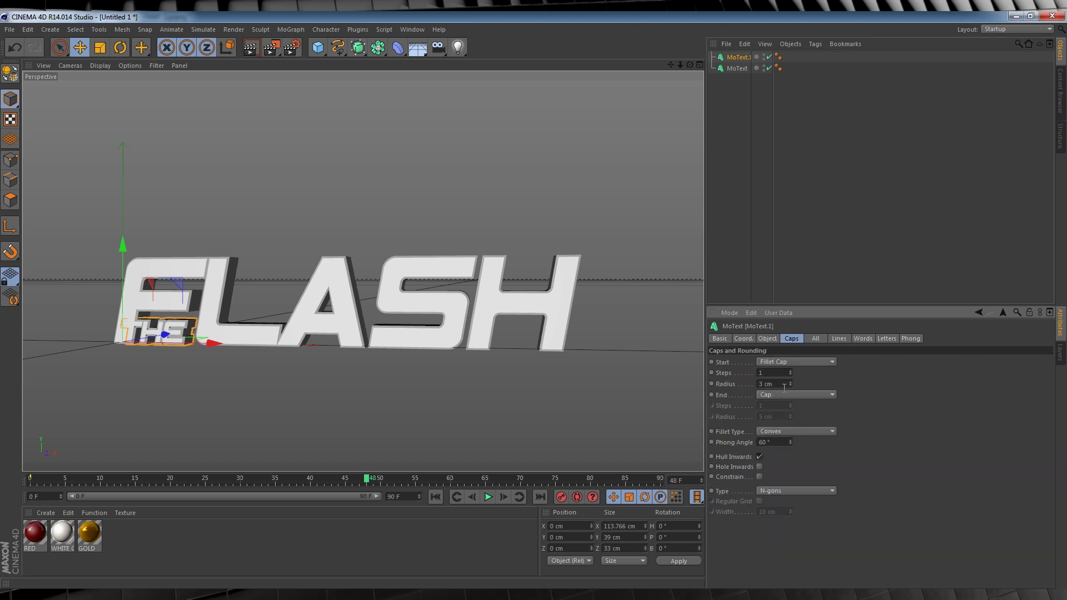
{"action": "left_click", "coordinate": [791, 385]}
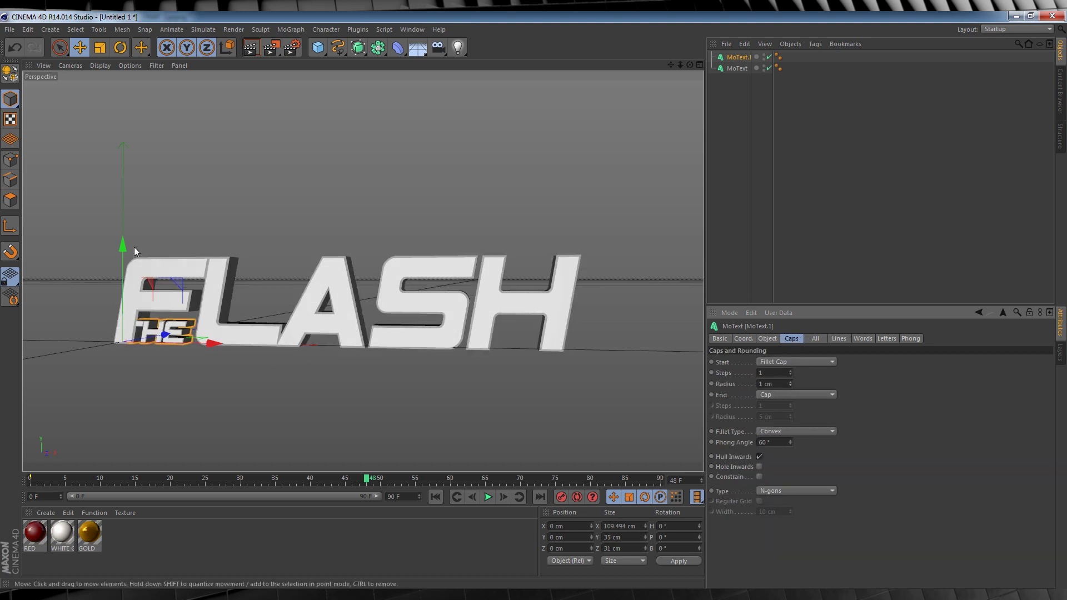
{"action": "left_click_drag", "start_coordinate": [125, 247], "coordinate": [129, 155]}
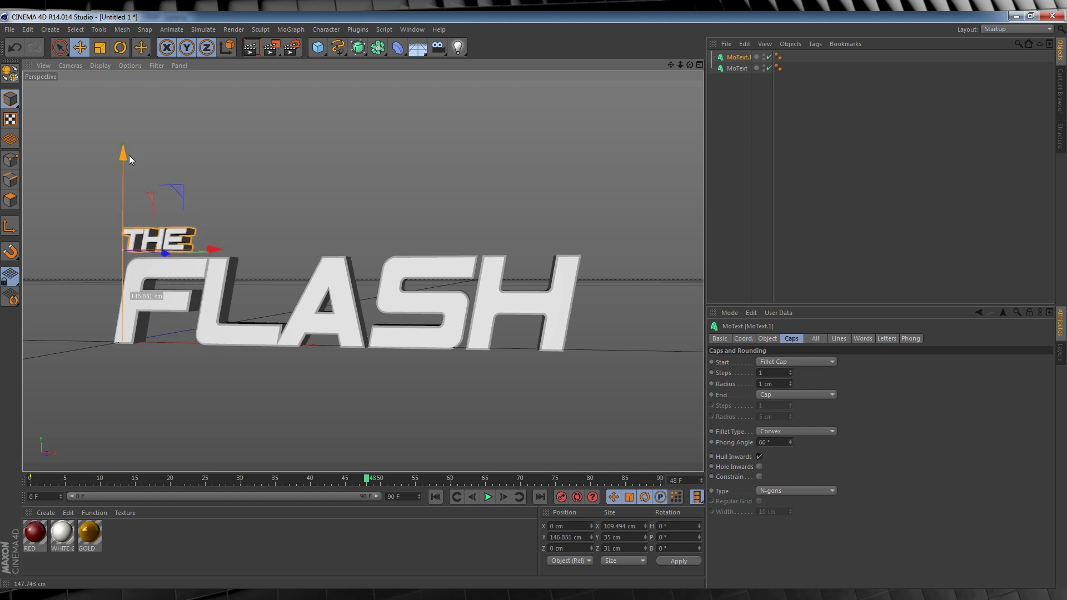
{"action": "left_click_drag", "start_coordinate": [691, 65], "coordinate": [695, 66]}
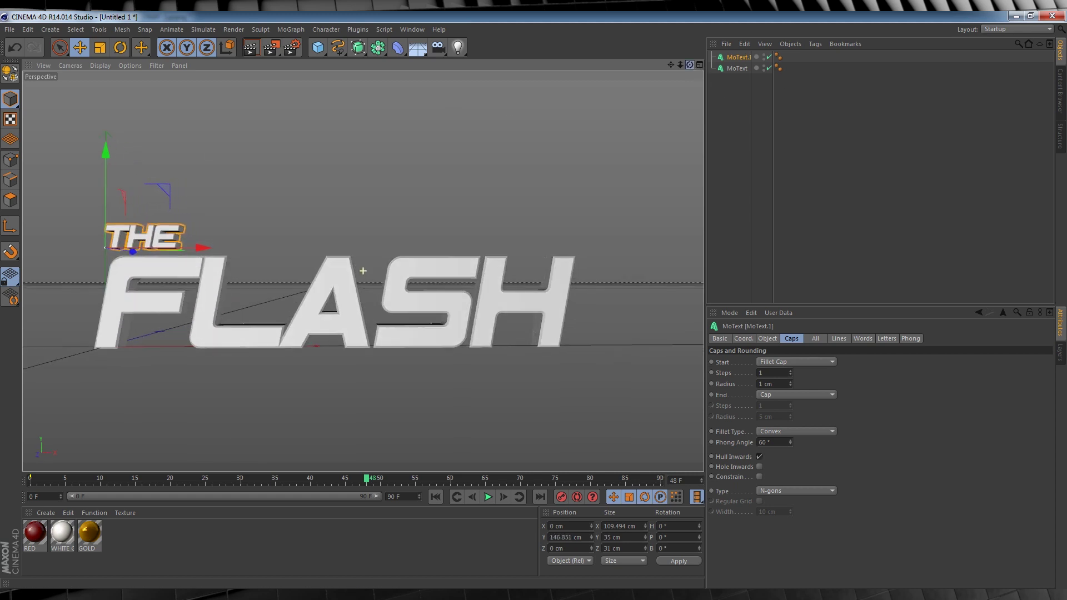
Step: Apply the RED, WHITE GLOW and GOLD materials to FLASH, limiting gold to the letter faces
{"action": "left_click", "coordinate": [821, 135]}
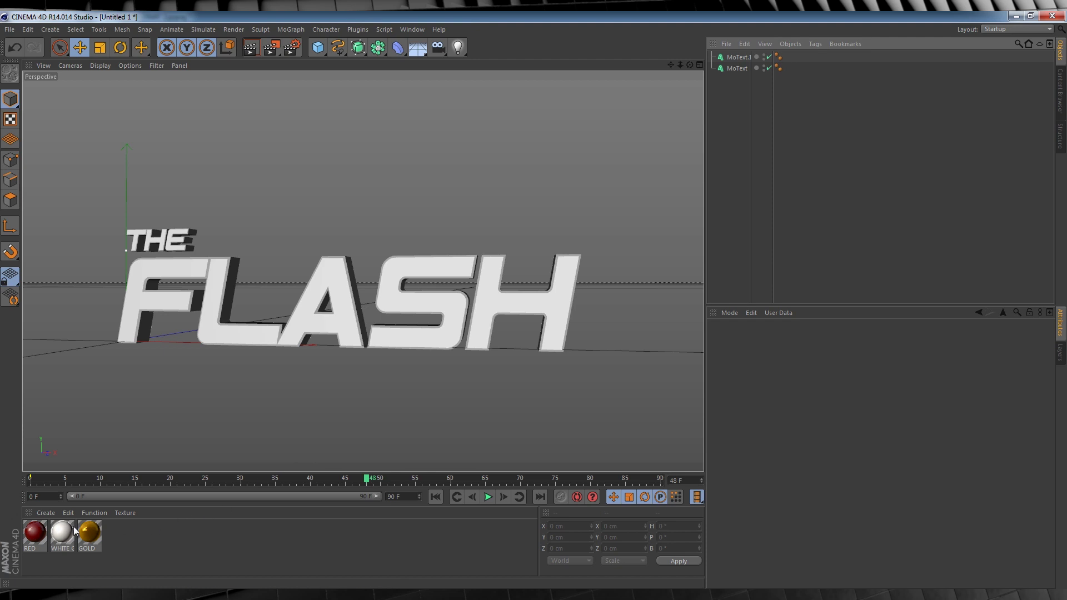
{"action": "left_click_drag", "start_coordinate": [35, 532], "coordinate": [742, 68]}
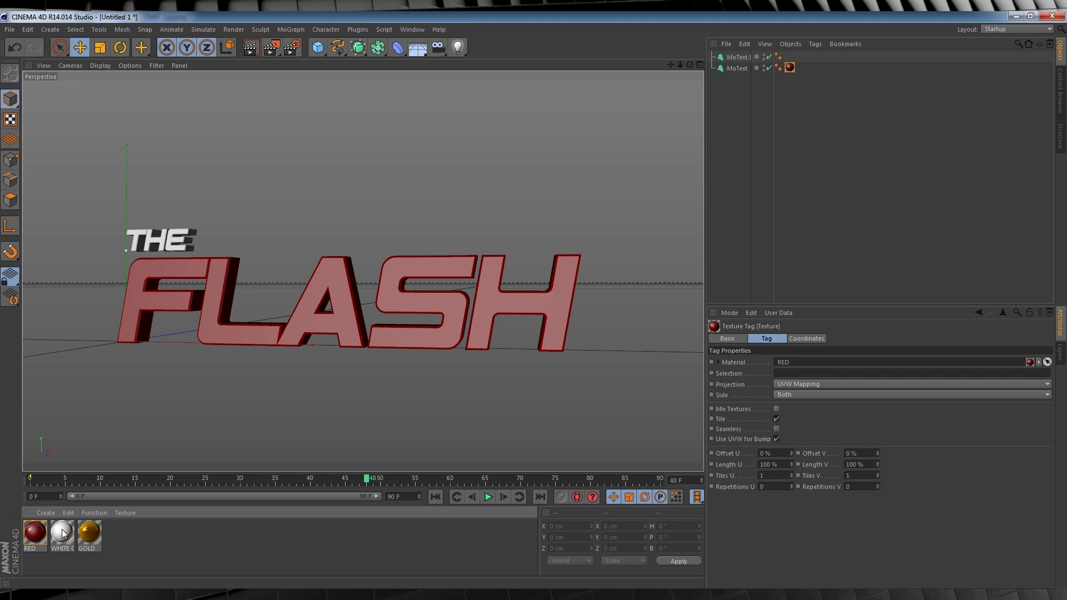
{"action": "left_click_drag", "start_coordinate": [62, 532], "coordinate": [742, 71]}
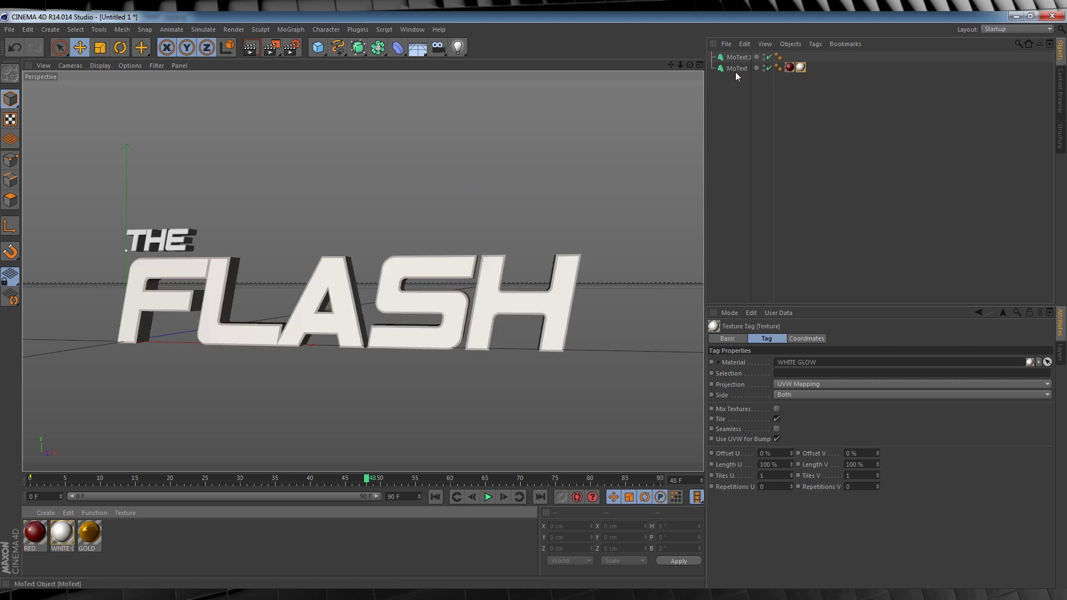
{"action": "left_click_drag", "start_coordinate": [87, 541], "coordinate": [741, 68]}
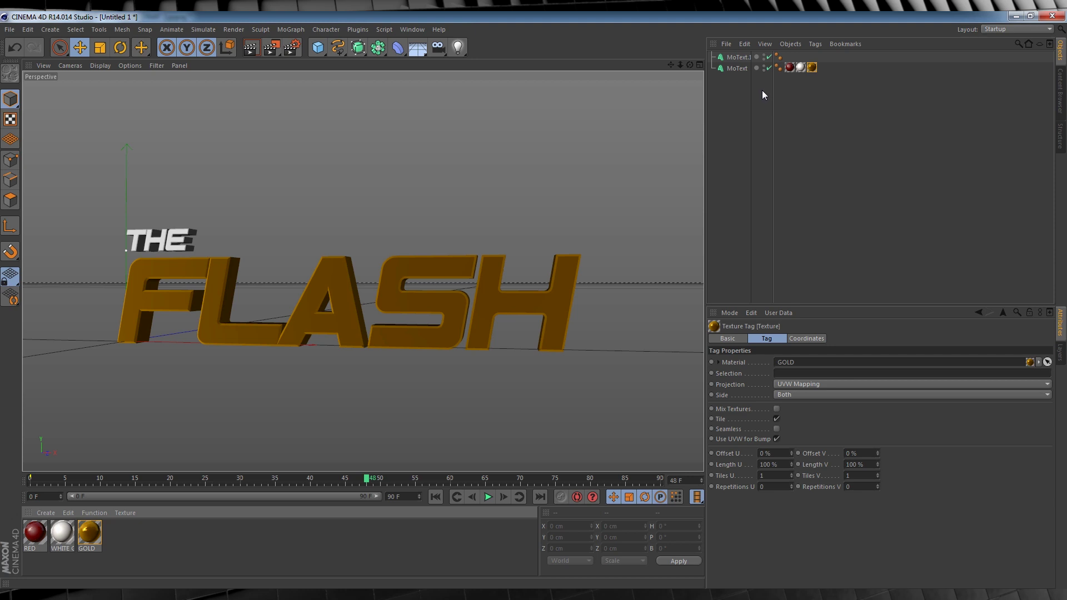
{"action": "left_click", "coordinate": [821, 101]}
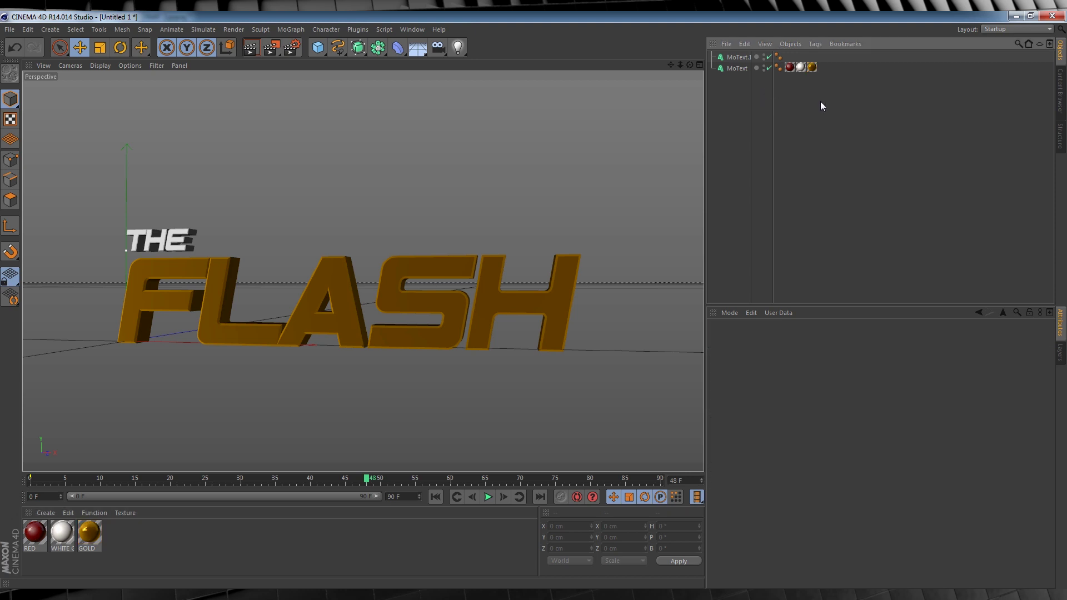
{"action": "left_click", "coordinate": [811, 67]}
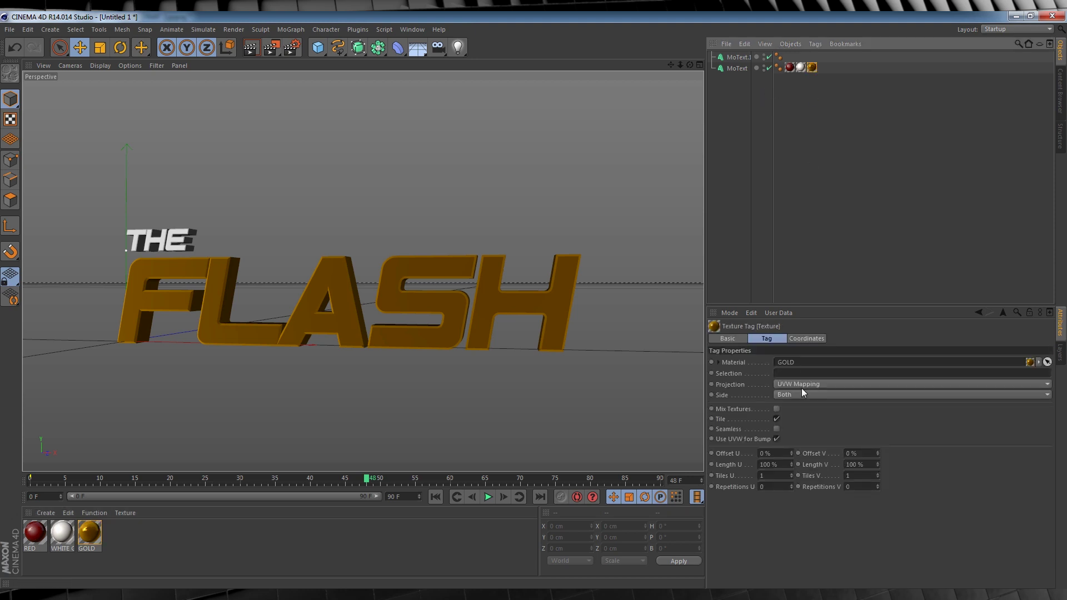
{"action": "left_click", "coordinate": [795, 372]}
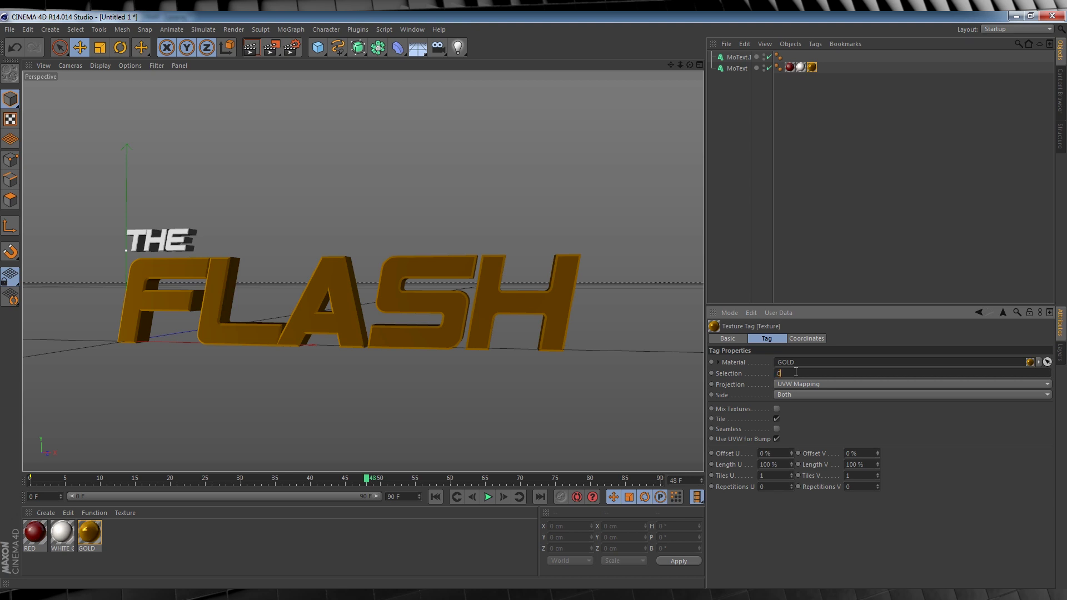
{"action": "type", "text": "C"}
{"action": "left_click", "coordinate": [848, 231]}
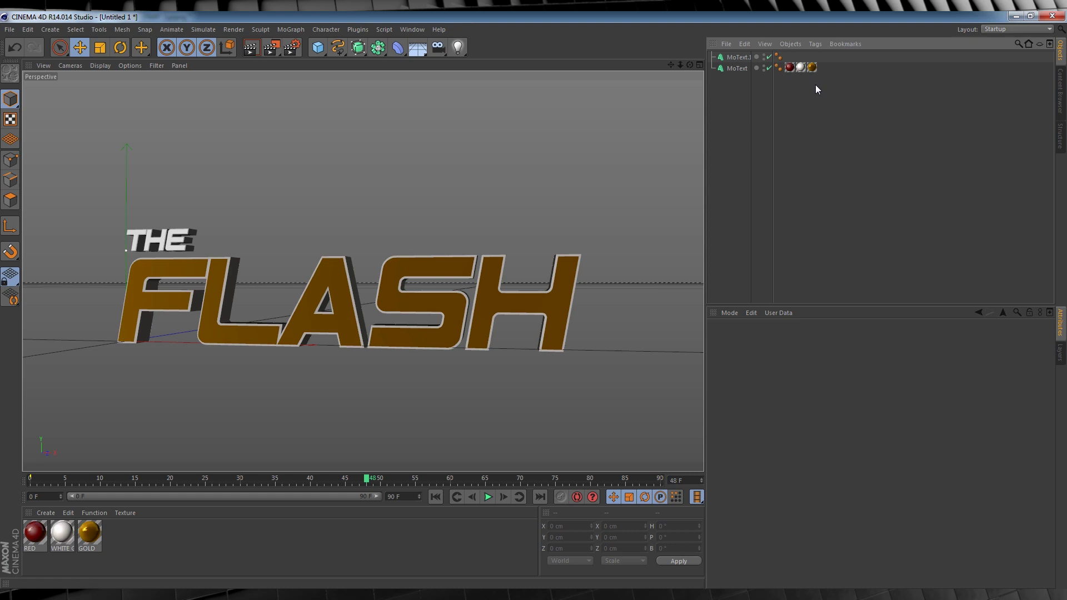
Step: Restrict the white glow material tag on FLASH to the R1 selection
{"action": "left_click", "coordinate": [812, 67]}
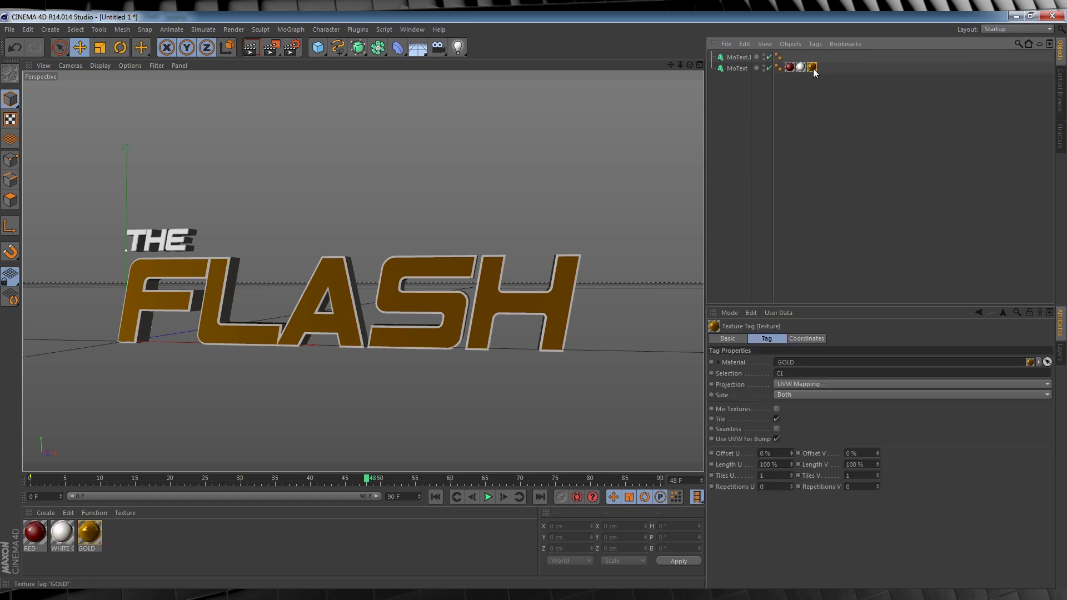
{"action": "left_click", "coordinate": [800, 67]}
{"action": "left_click", "coordinate": [802, 372]}
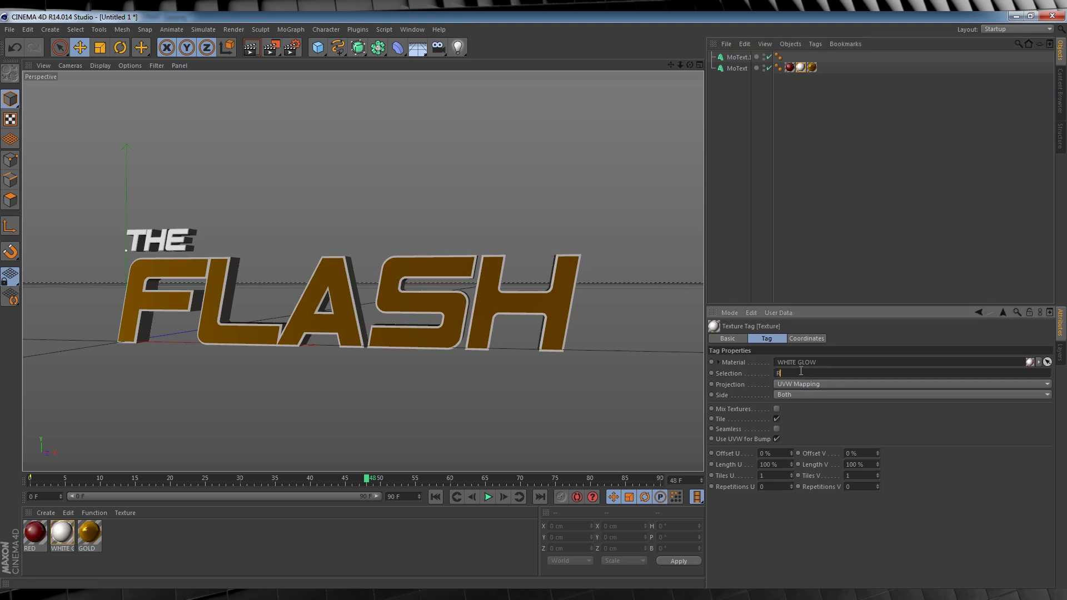
{"action": "type", "text": "R"}
{"action": "left_click", "coordinate": [831, 281]}
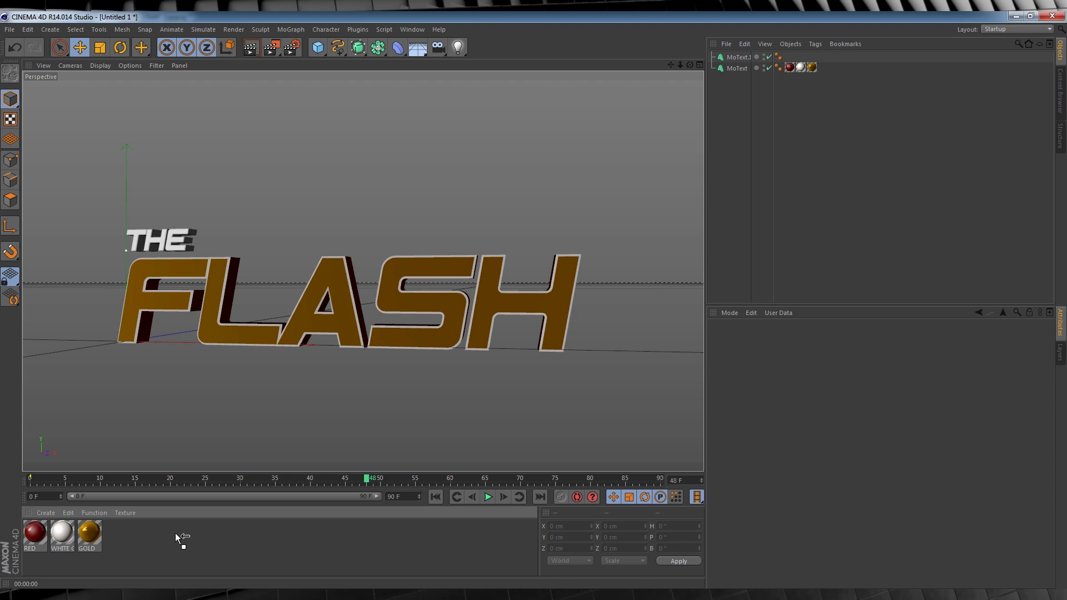
Step: Apply the red and gold materials to THE and render a preview
{"action": "left_click", "coordinate": [30, 532]}
{"action": "left_click_drag", "start_coordinate": [27, 532], "coordinate": [124, 356]}
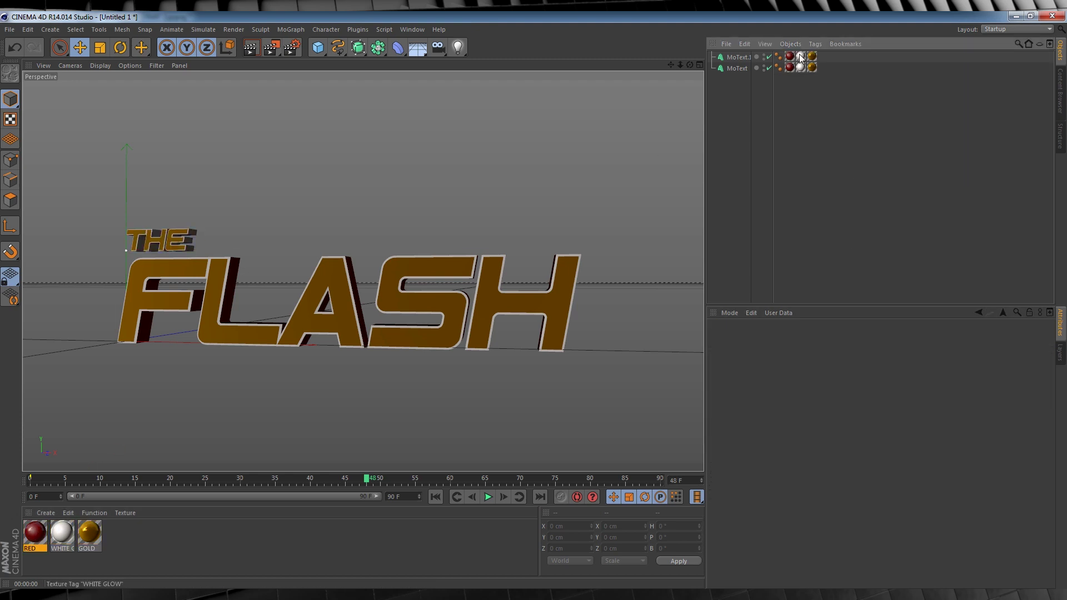
{"action": "left_click_drag", "start_coordinate": [355, 289], "coordinate": [389, 272], "text": "alt"}
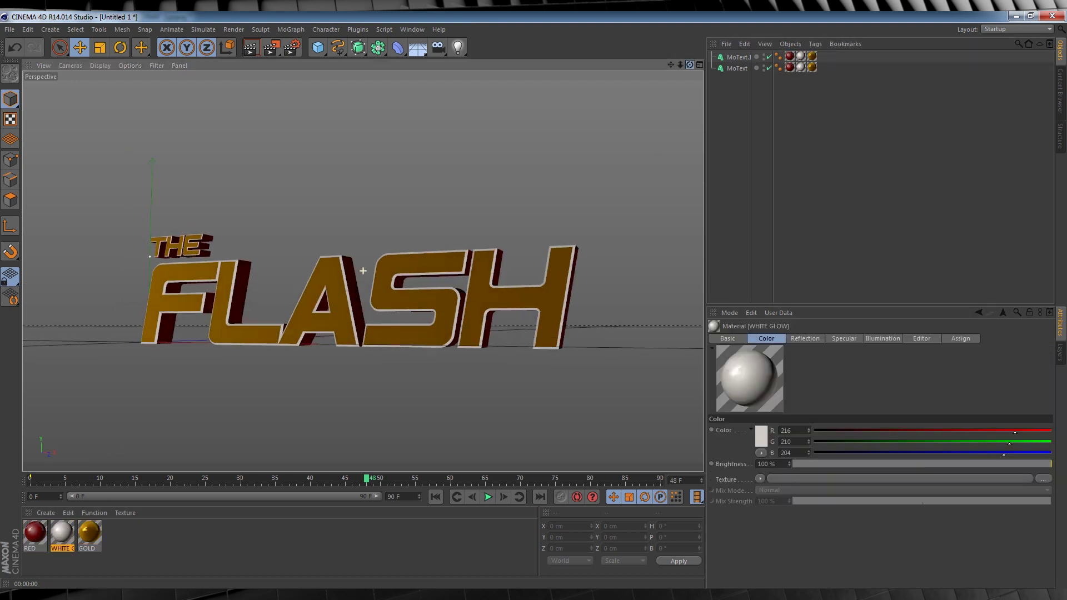
{"action": "left_click", "coordinate": [250, 47]}
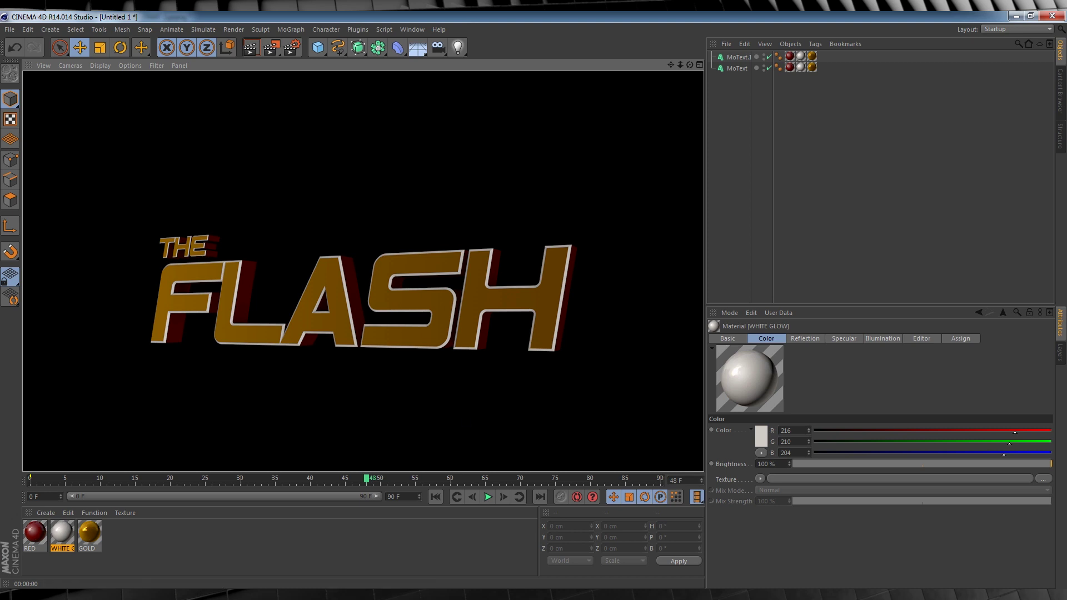
Step: Add a light raised above the title with soft shadow maps and lowered intensity
{"action": "key", "text": "ctrl+z"}
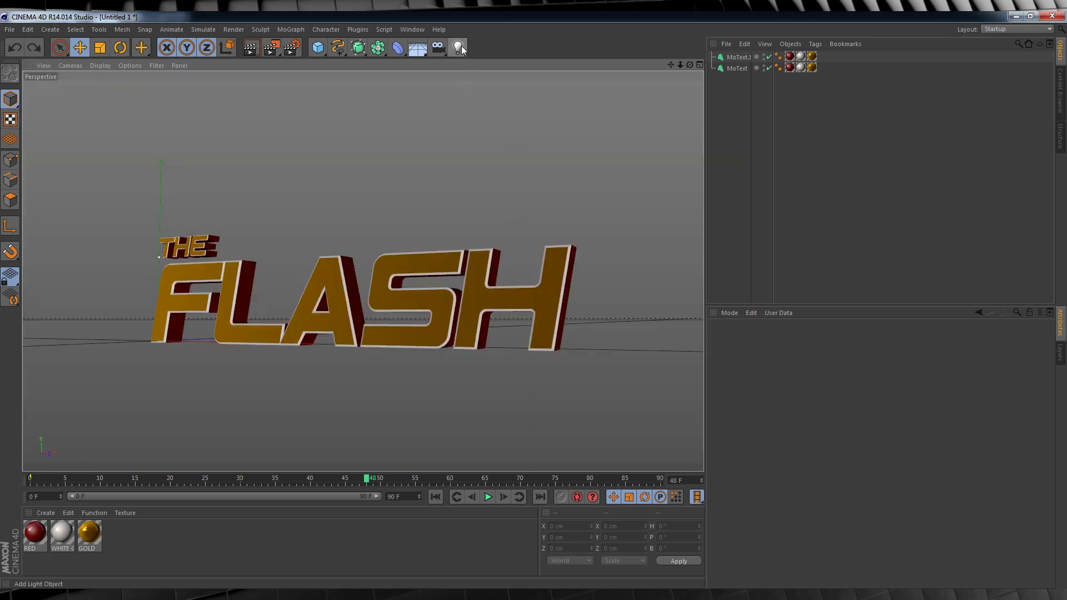
{"action": "left_click", "coordinate": [459, 48]}
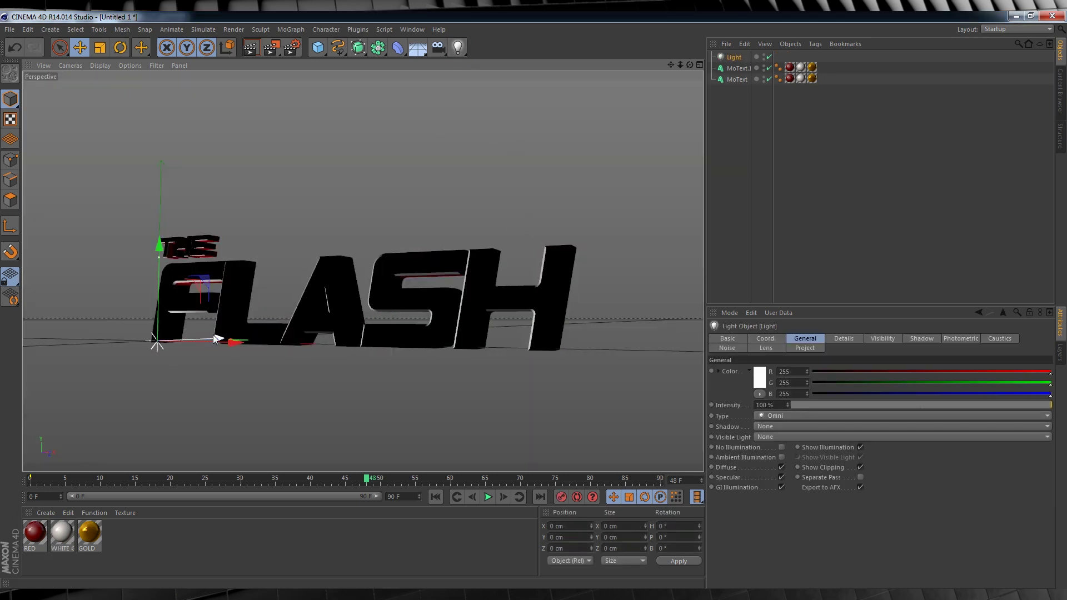
{"action": "left_click_drag", "start_coordinate": [192, 349], "coordinate": [119, 346]}
{"action": "left_click_drag", "start_coordinate": [52, 244], "coordinate": [46, 76]}
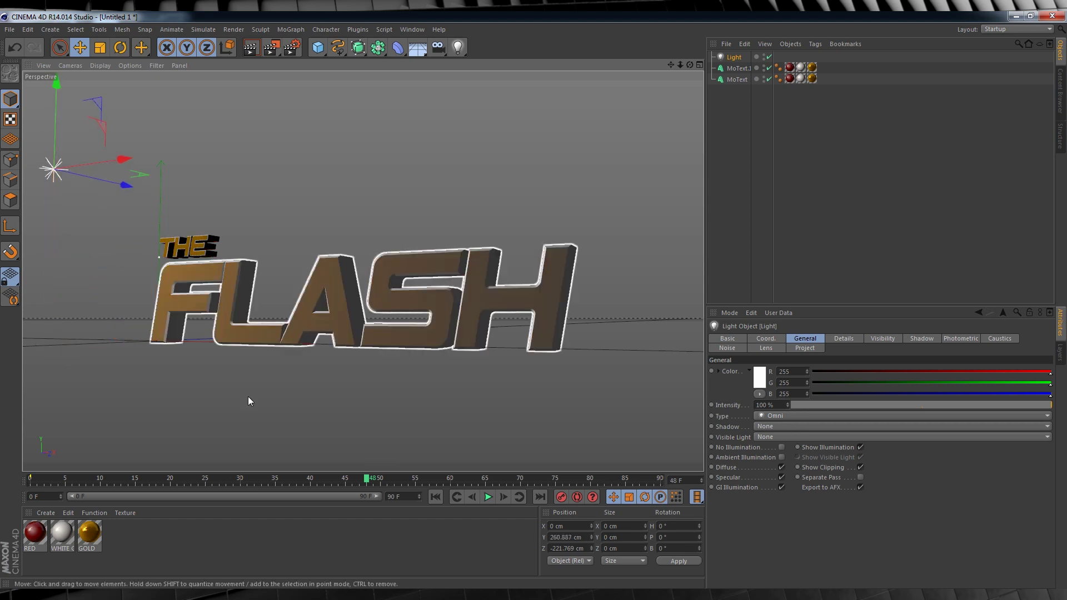
{"action": "left_click", "coordinate": [773, 427]}
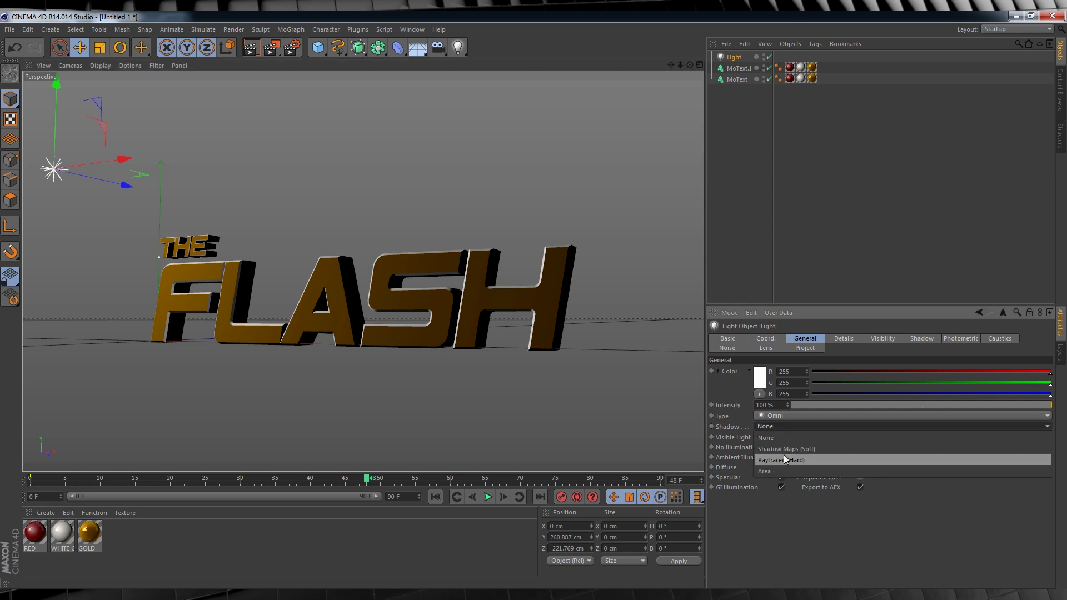
{"action": "left_click", "coordinate": [782, 447]}
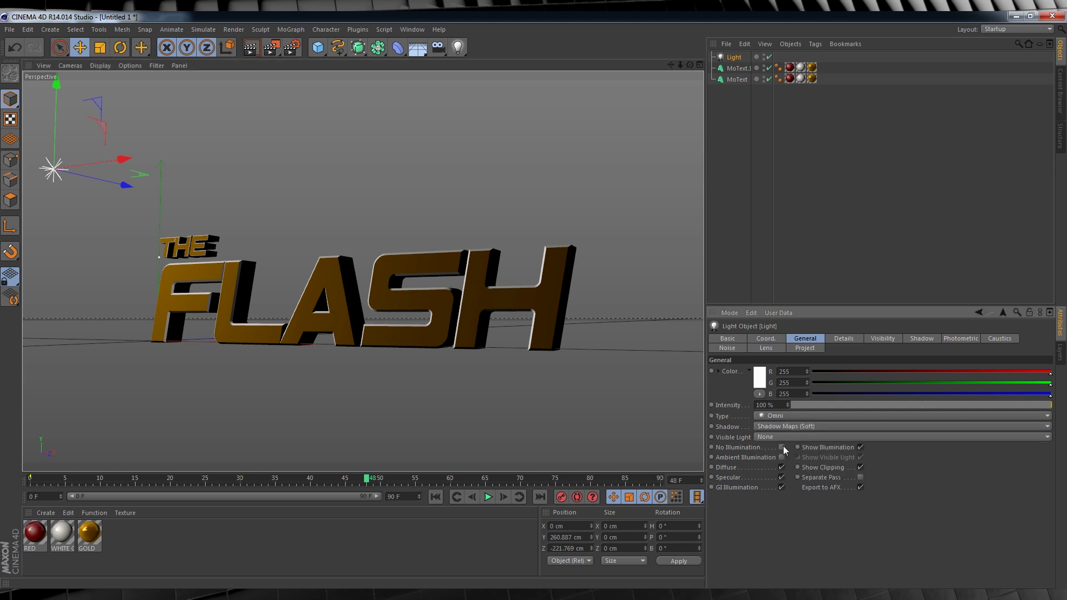
{"action": "left_click", "coordinate": [782, 215]}
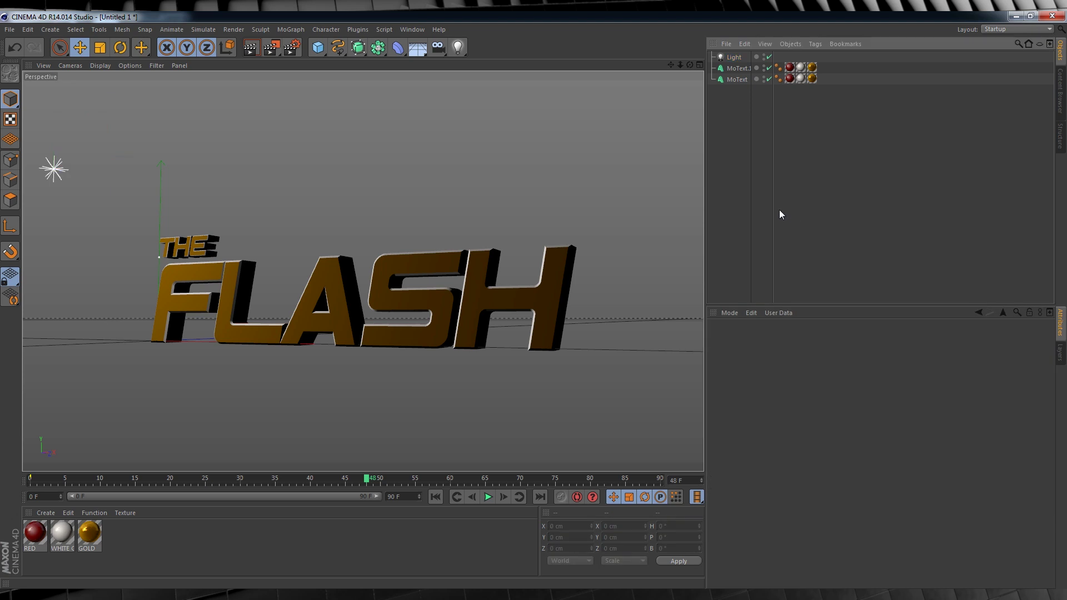
{"action": "left_click", "coordinate": [736, 57]}
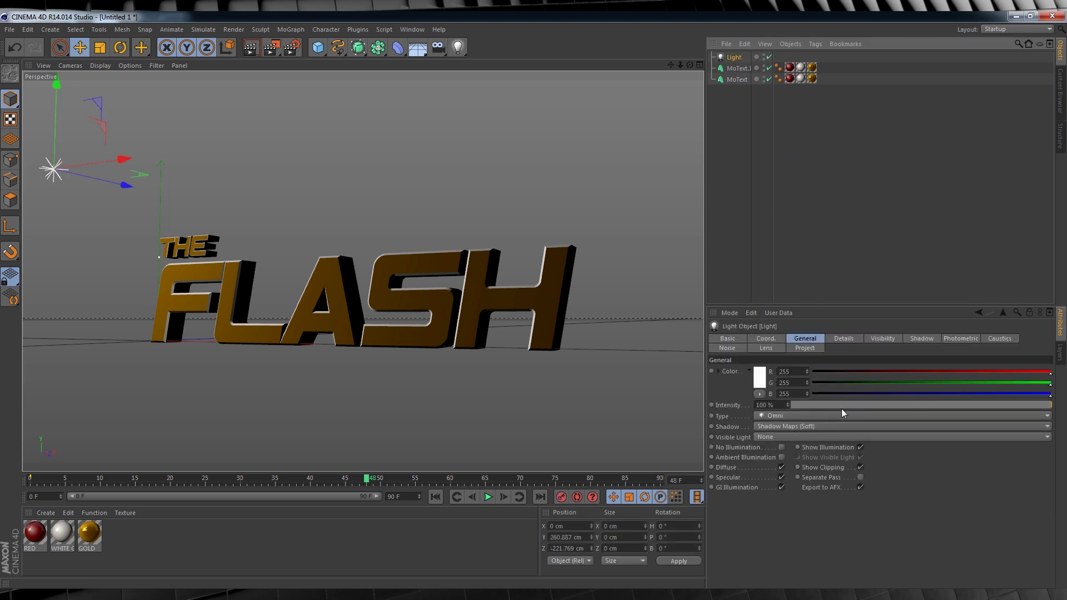
{"action": "mouse_move", "coordinate": [841, 409]}
{"action": "left_mouse_down"}
{"action": "mouse_move", "coordinate": [824, 405]}
{"action": "mouse_move", "coordinate": [1035, 406]}
{"action": "mouse_move", "coordinate": [911, 406]}
{"action": "mouse_move", "coordinate": [1011, 405]}
{"action": "mouse_move", "coordinate": [949, 406]}
{"action": "mouse_move", "coordinate": [976, 405]}
{"action": "left_mouse_up"}
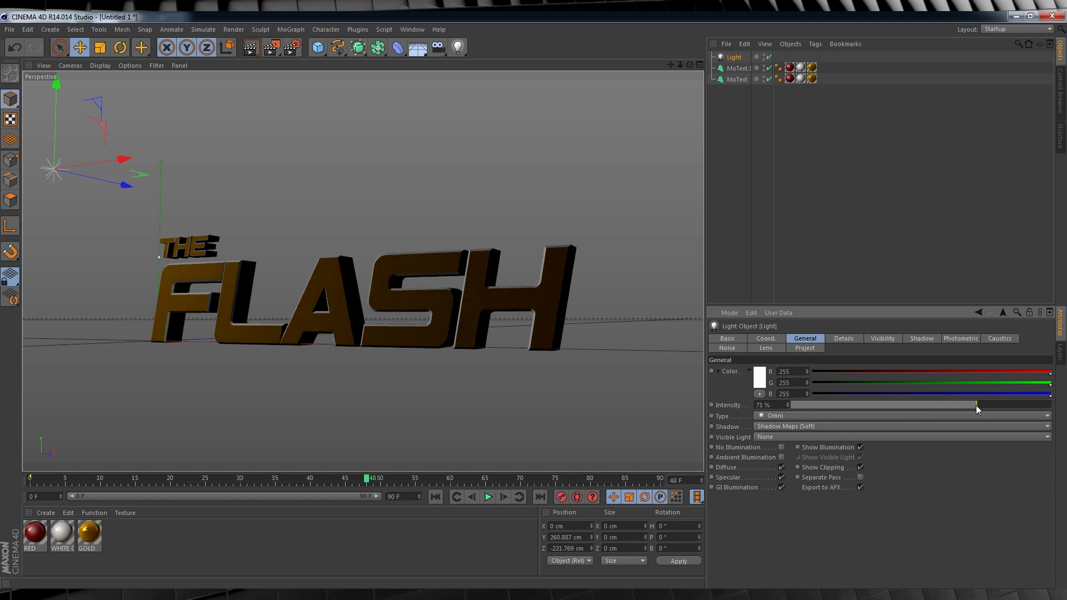
{"action": "left_click", "coordinate": [762, 164]}
Step: Add two more lights positioned around the title and render a lit preview
{"action": "left_click", "coordinate": [458, 47]}
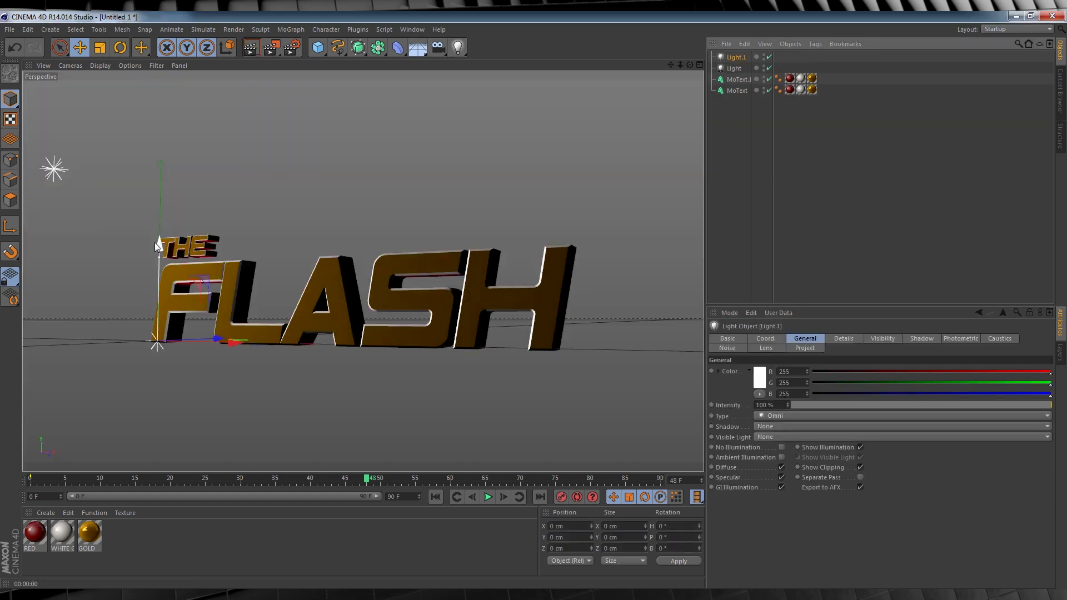
{"action": "mouse_move", "coordinate": [218, 339]}
{"action": "left_mouse_down"}
{"action": "mouse_move", "coordinate": [396, 422]}
{"action": "mouse_move", "coordinate": [530, 376]}
{"action": "left_mouse_up"}
{"action": "left_click", "coordinate": [250, 47]}
{"action": "left_click", "coordinate": [758, 186]}
{"action": "left_click", "coordinate": [458, 48]}
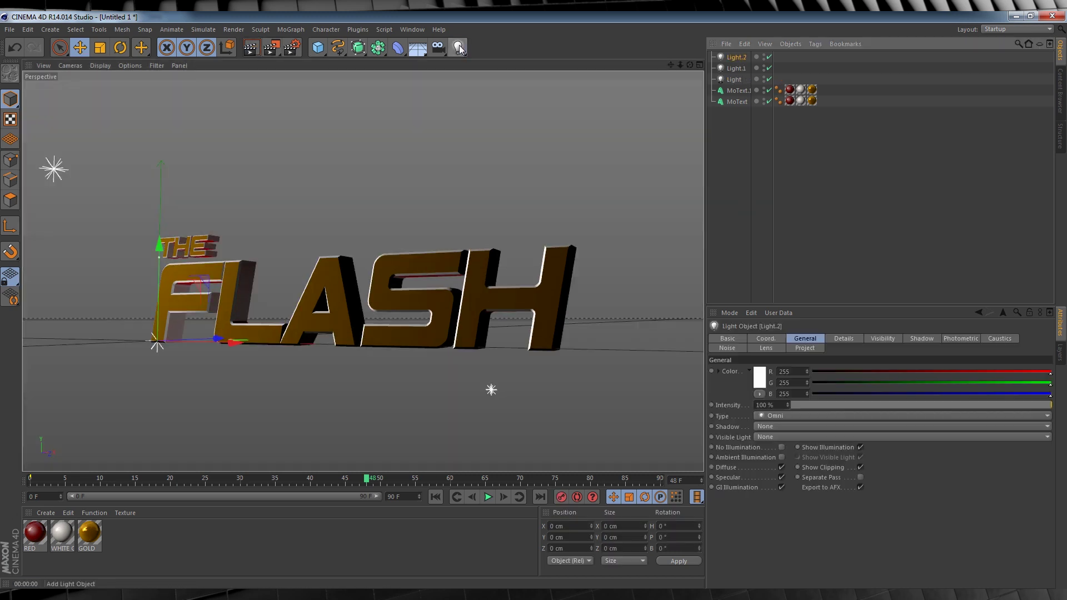
{"action": "mouse_move", "coordinate": [159, 245]}
{"action": "left_mouse_down"}
{"action": "mouse_move", "coordinate": [215, 111]}
{"action": "mouse_move", "coordinate": [374, 89]}
{"action": "left_mouse_up"}
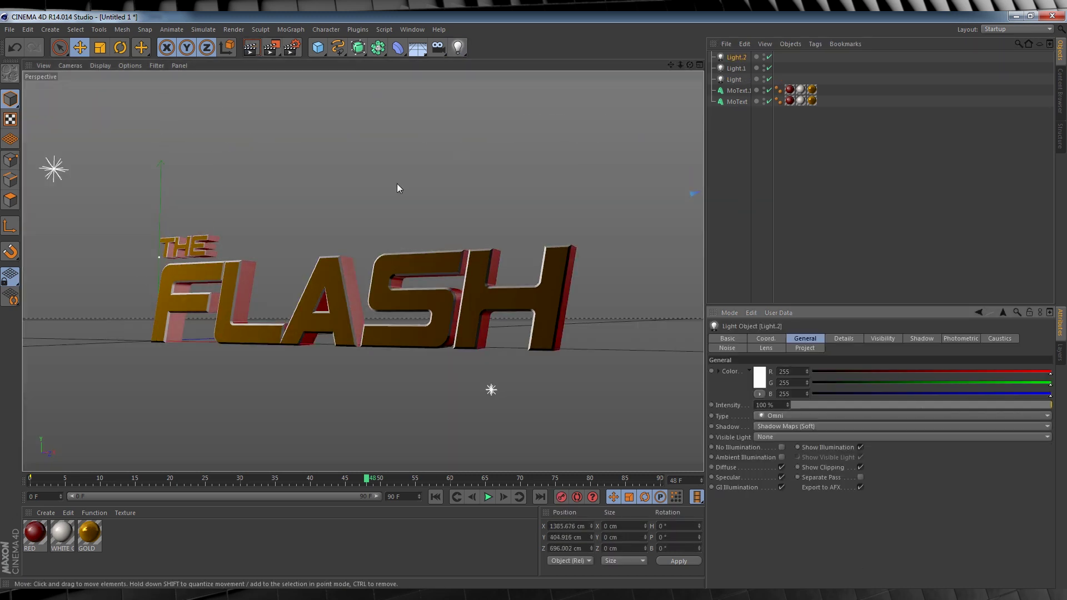
{"action": "key", "text": "ctrl+r"}
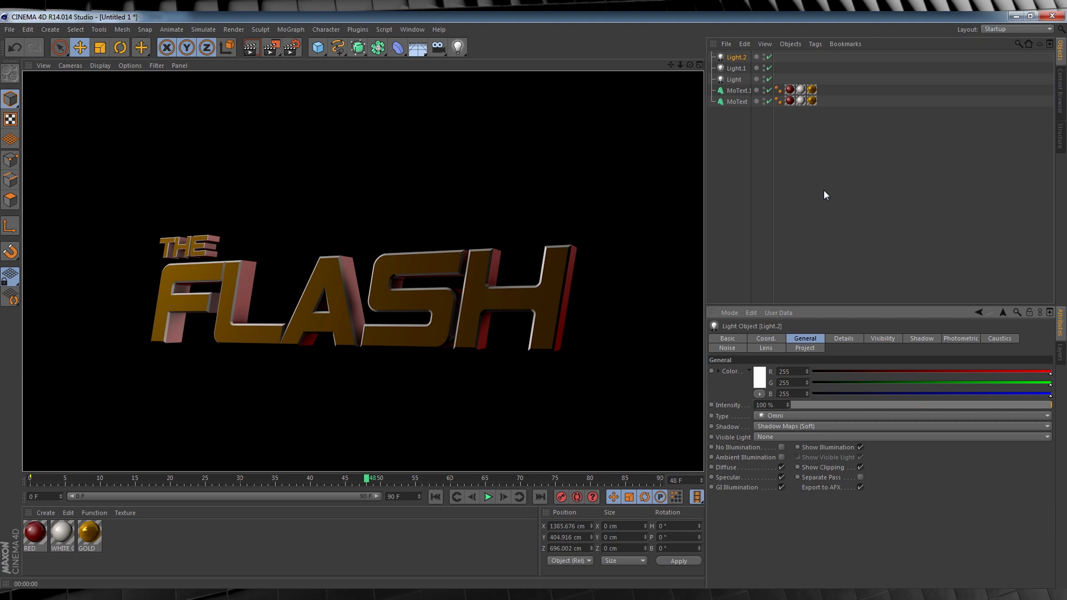
{"action": "left_click", "coordinate": [824, 190]}
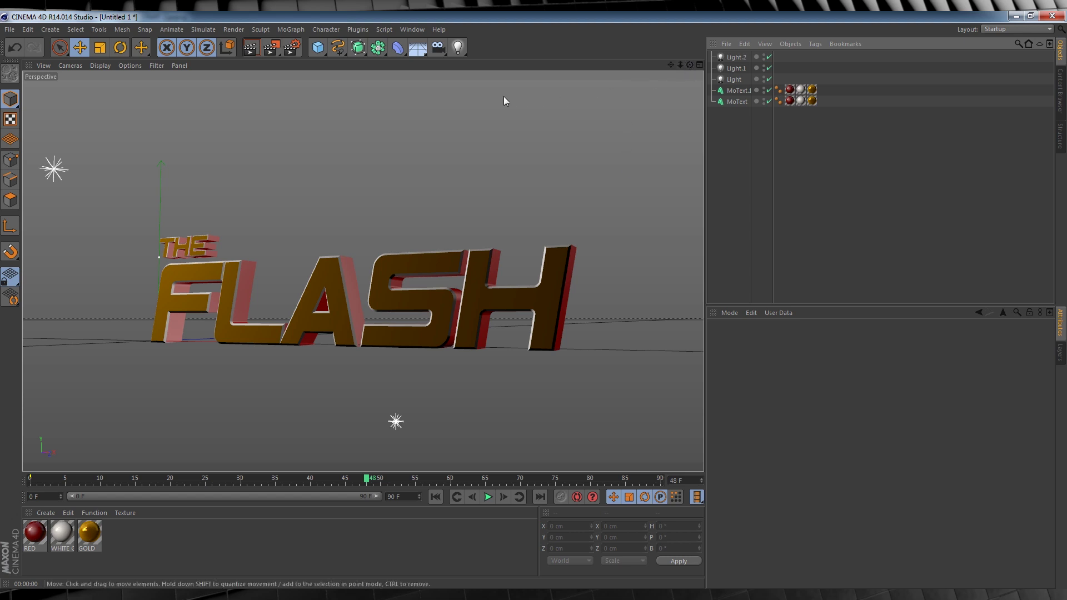
Step: Add a camera, look through it, and orbit it around the title
{"action": "left_click", "coordinate": [438, 48]}
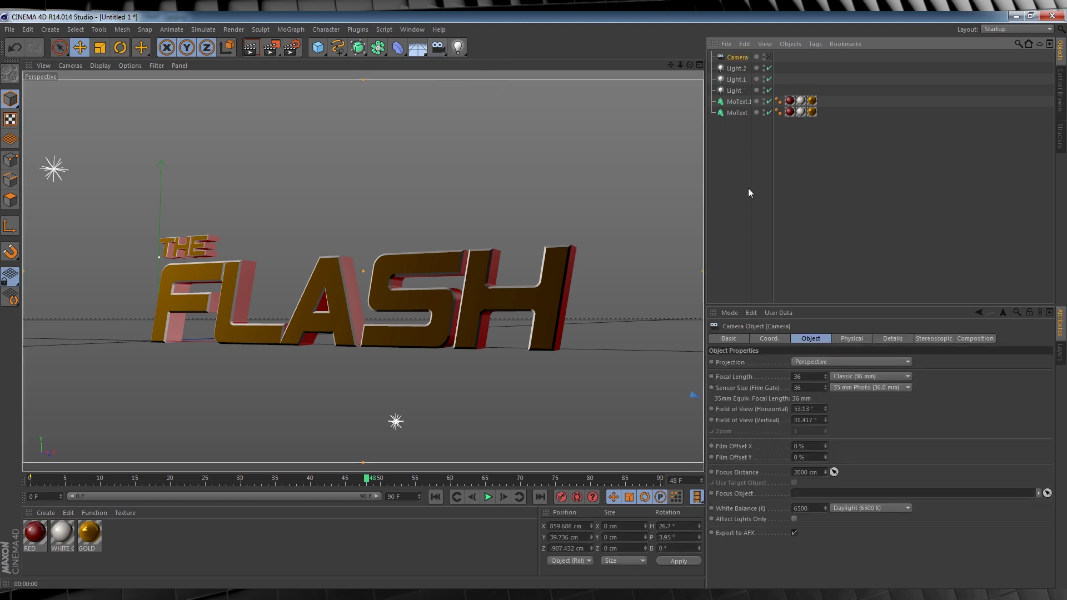
{"action": "left_click", "coordinate": [769, 57]}
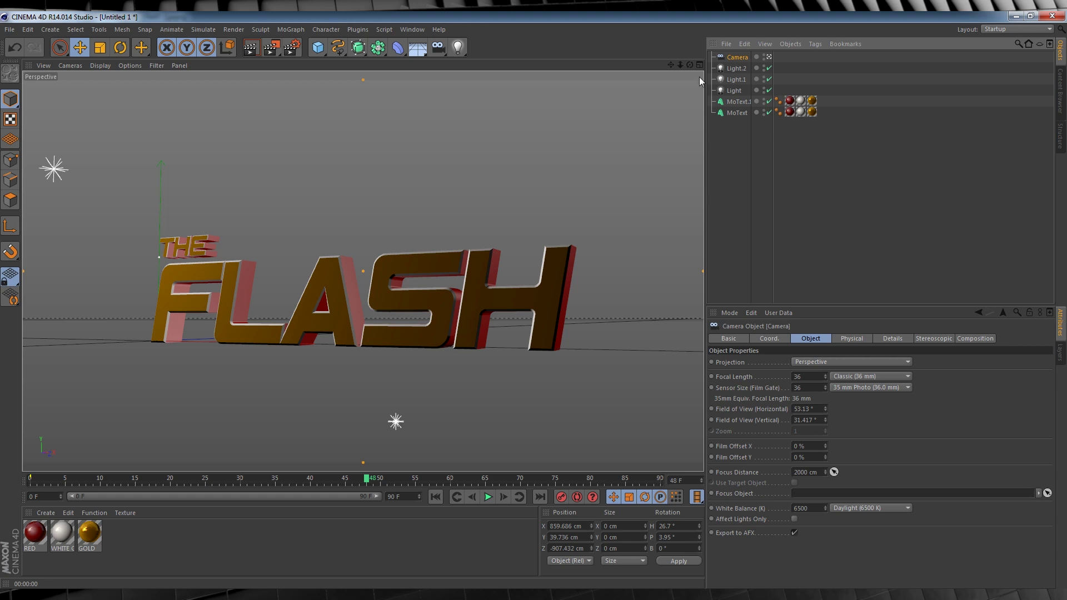
{"action": "left_click_drag", "start_coordinate": [689, 65], "coordinate": [689, 65]}
{"action": "left_click", "coordinate": [783, 223]}
{"action": "left_click", "coordinate": [737, 57]}
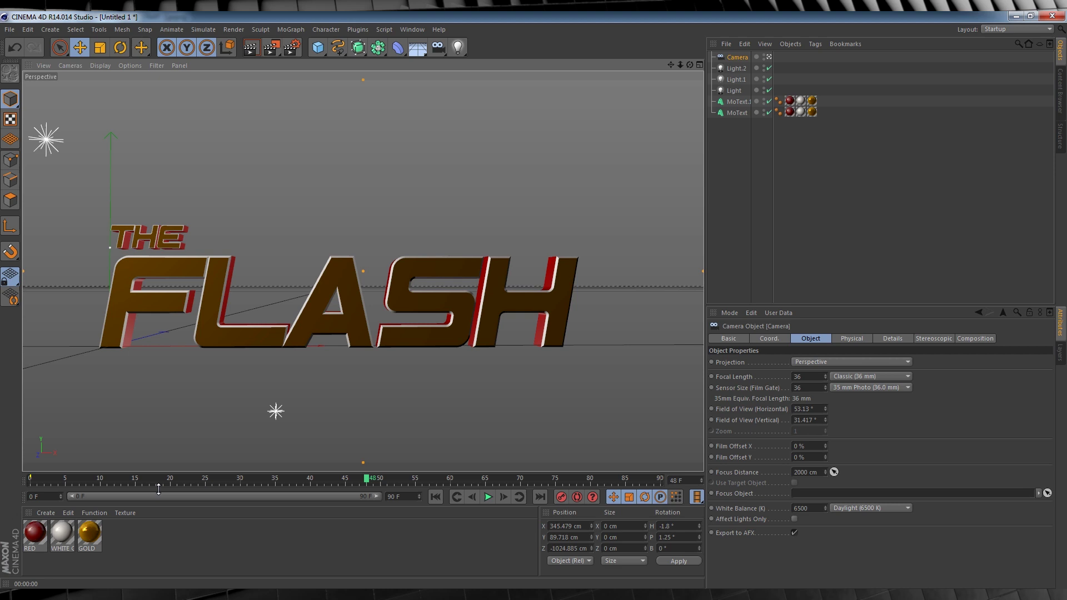
Step: Set the camera's start pose at frame 0 and a new orbit at frame 90, then play it
{"action": "left_click", "coordinate": [30, 481]}
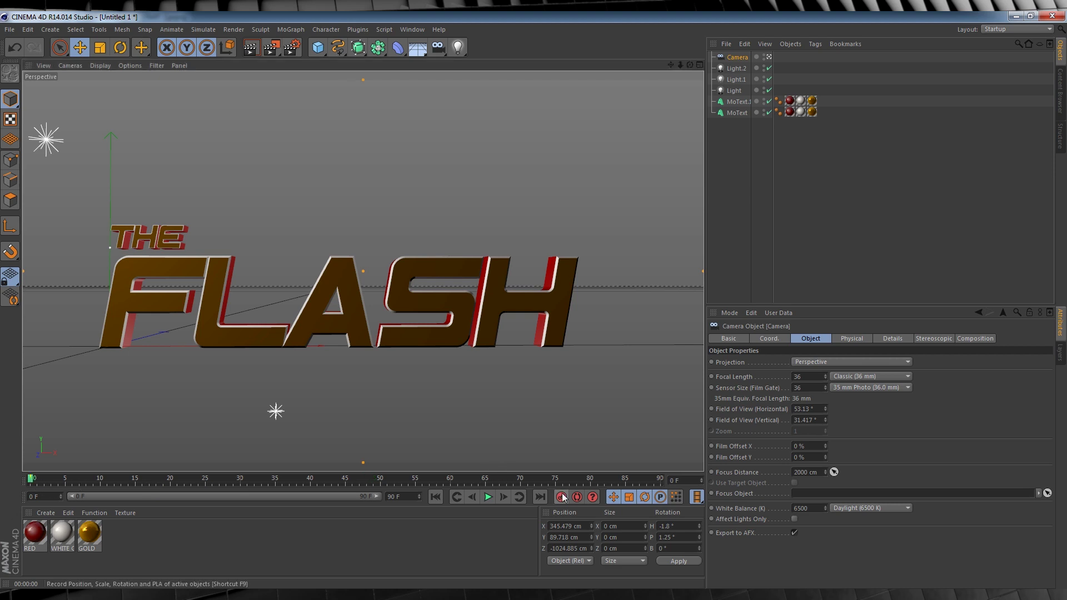
{"action": "left_click", "coordinate": [659, 477]}
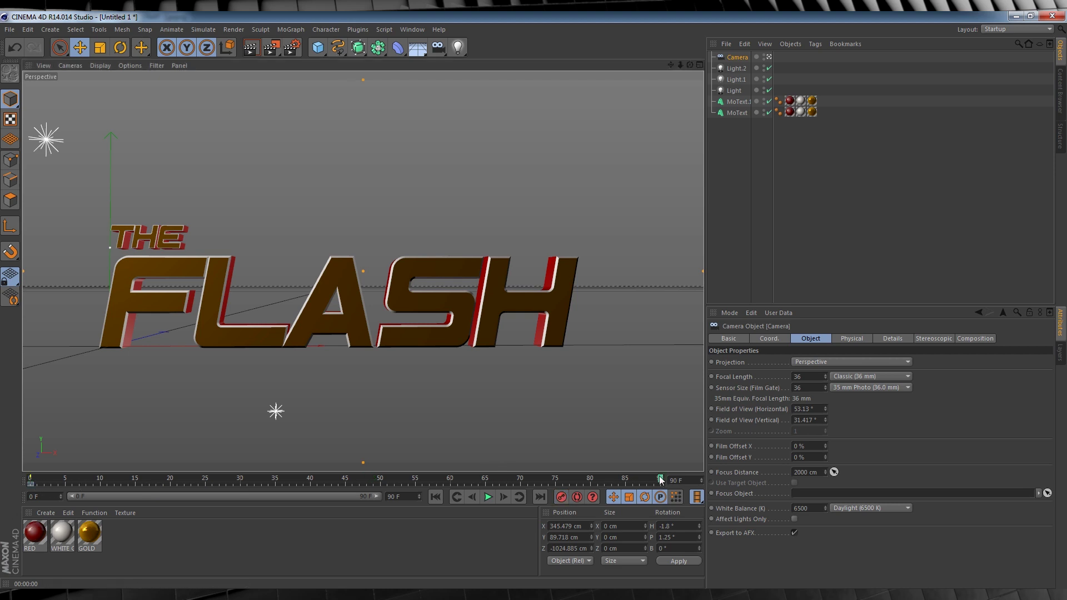
{"action": "left_click_drag", "start_coordinate": [689, 64], "coordinate": [658, 71]}
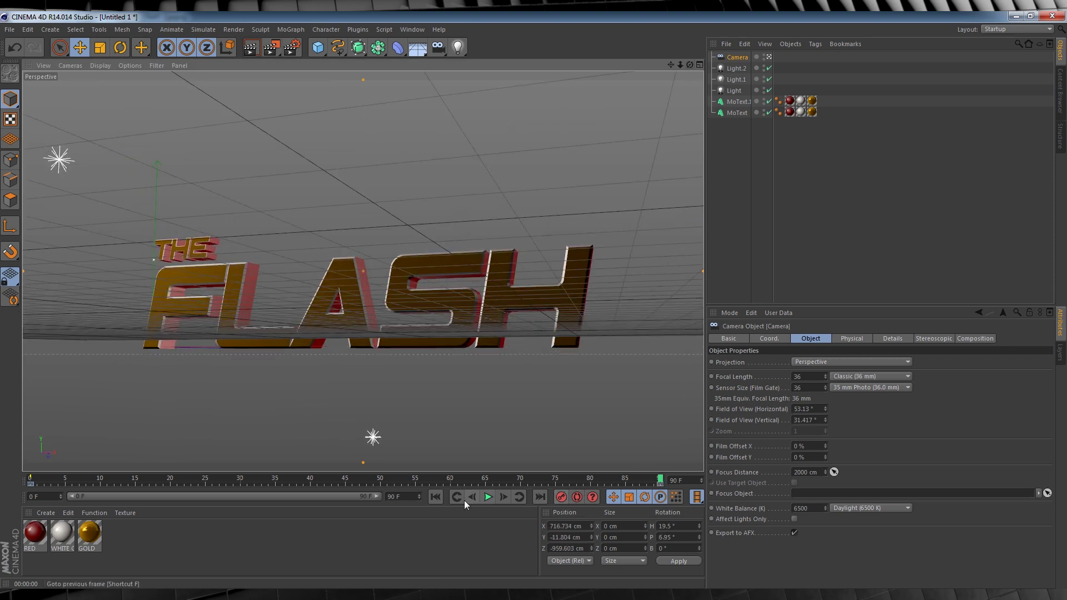
{"action": "left_click", "coordinate": [435, 496]}
{"action": "left_click", "coordinate": [486, 496]}
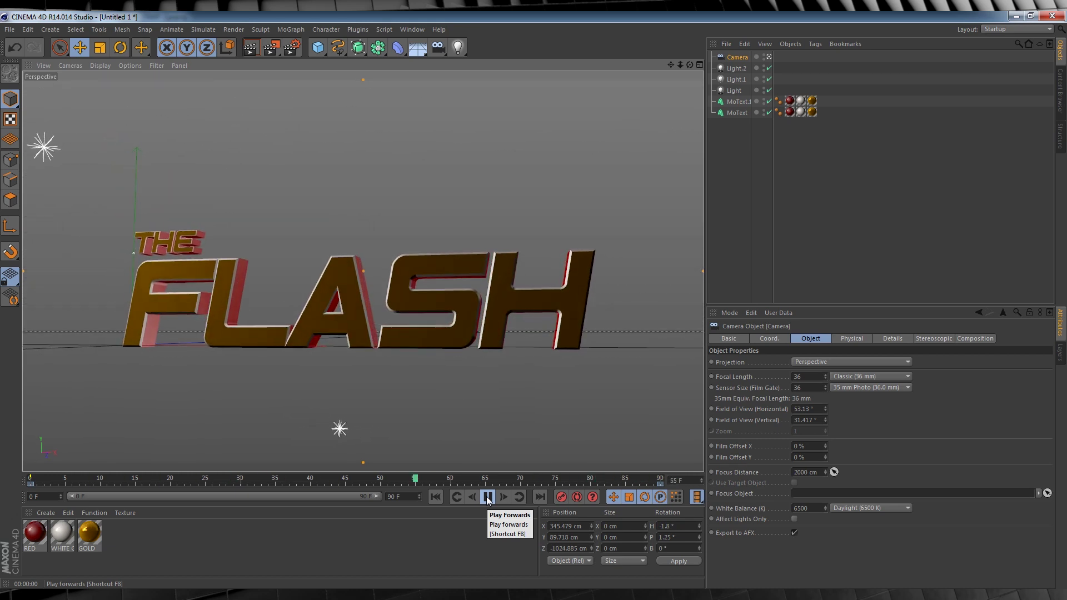
{"action": "left_click", "coordinate": [488, 499]}
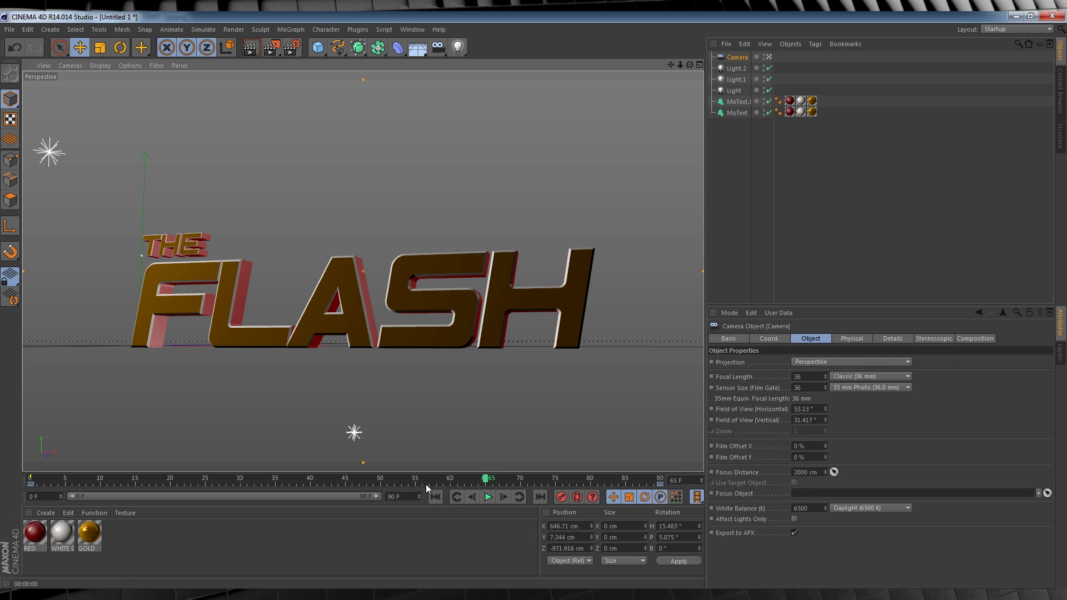
Step: Record a keyframe for both text objects at frame 5 as their resting positions
{"action": "left_click", "coordinate": [64, 476]}
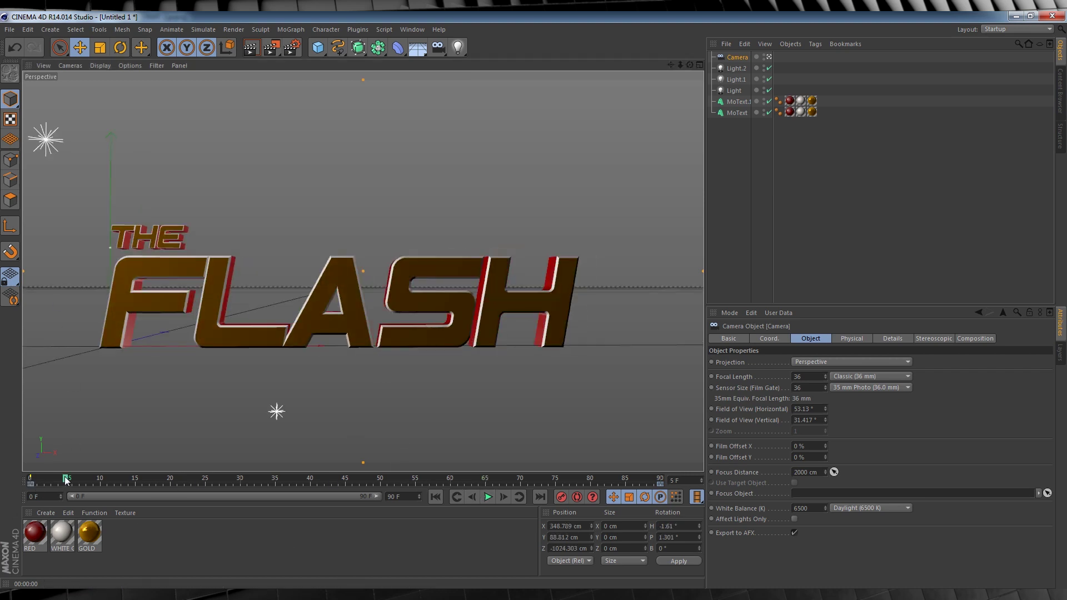
{"action": "left_click", "coordinate": [737, 102]}
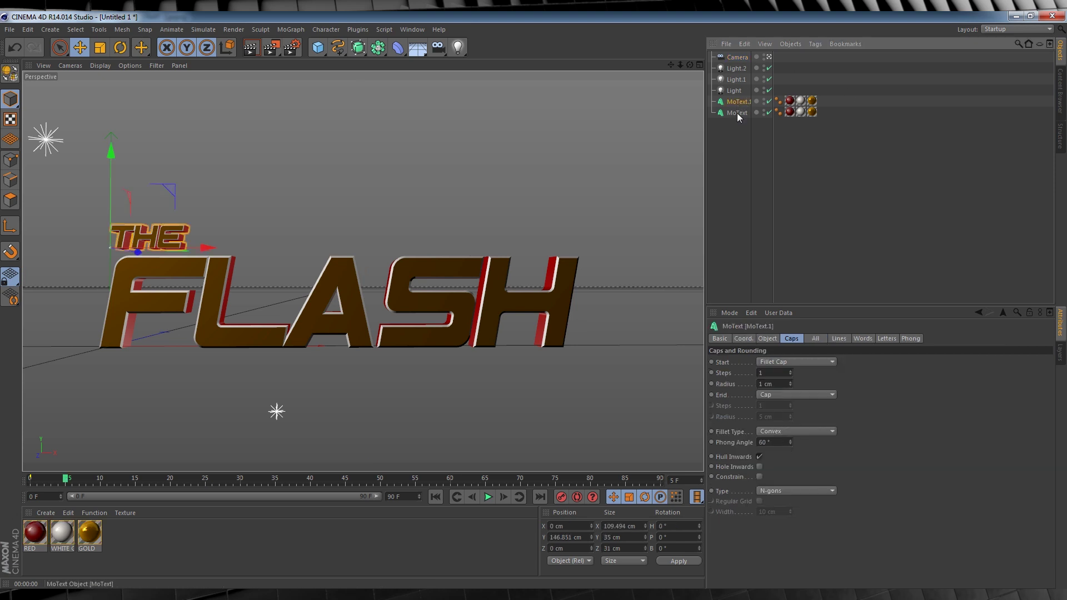
{"action": "left_click", "coordinate": [560, 497]}
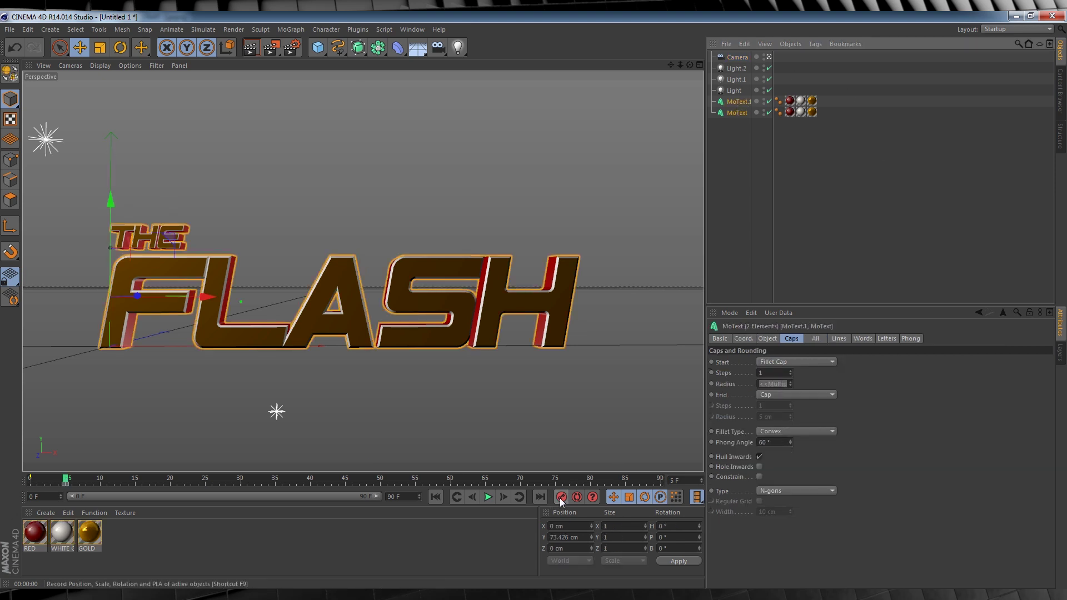
{"action": "left_click", "coordinate": [802, 230]}
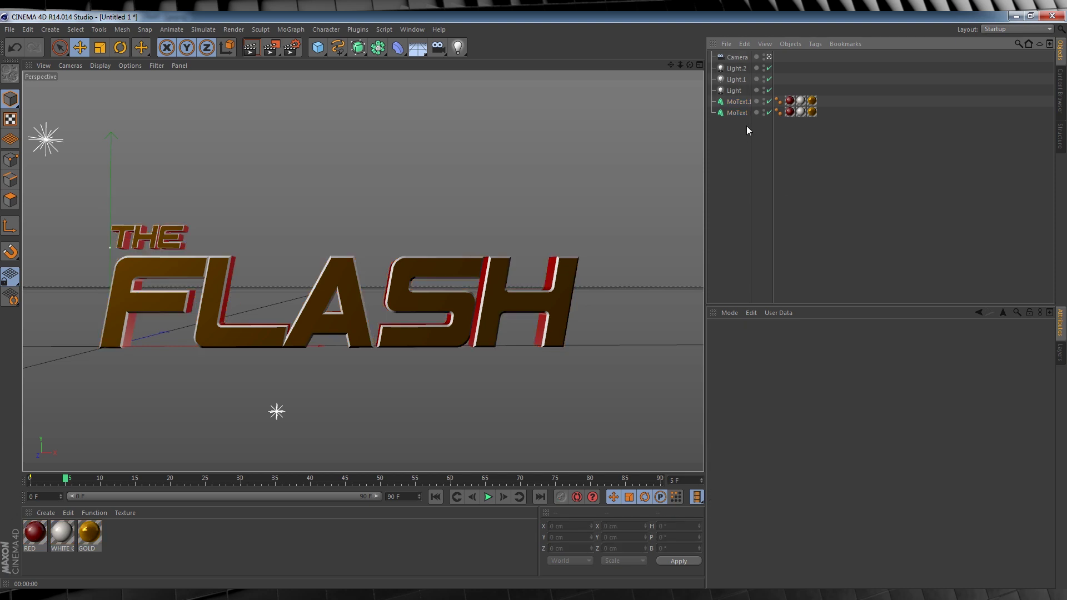
{"action": "left_click", "coordinate": [30, 479]}
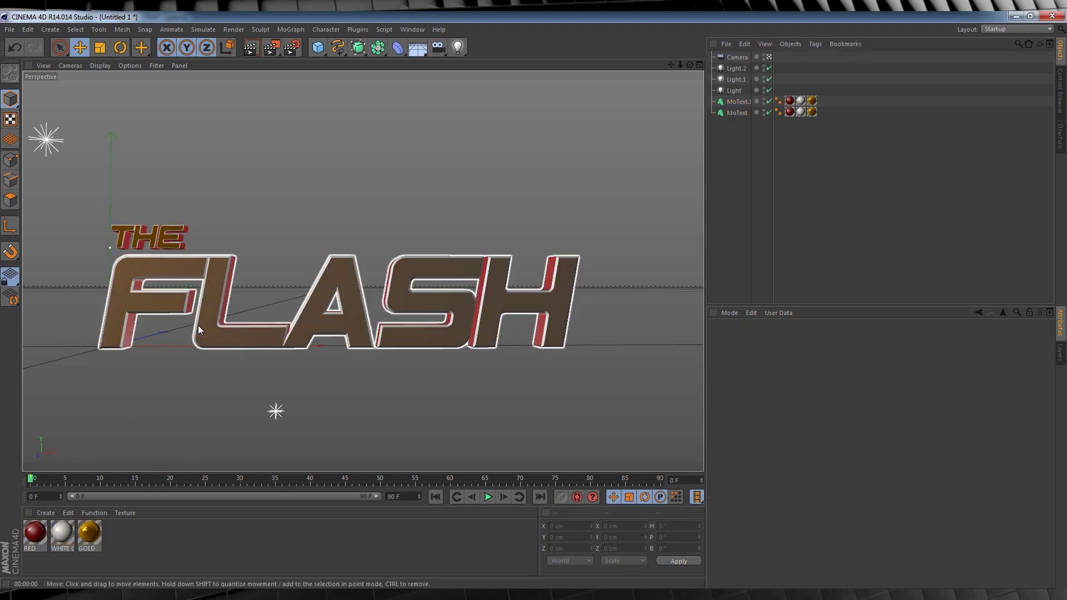
Step: At frame 0, keyframe FLASH far right and THE far left, then play the fly-in
{"action": "left_click", "coordinate": [735, 113]}
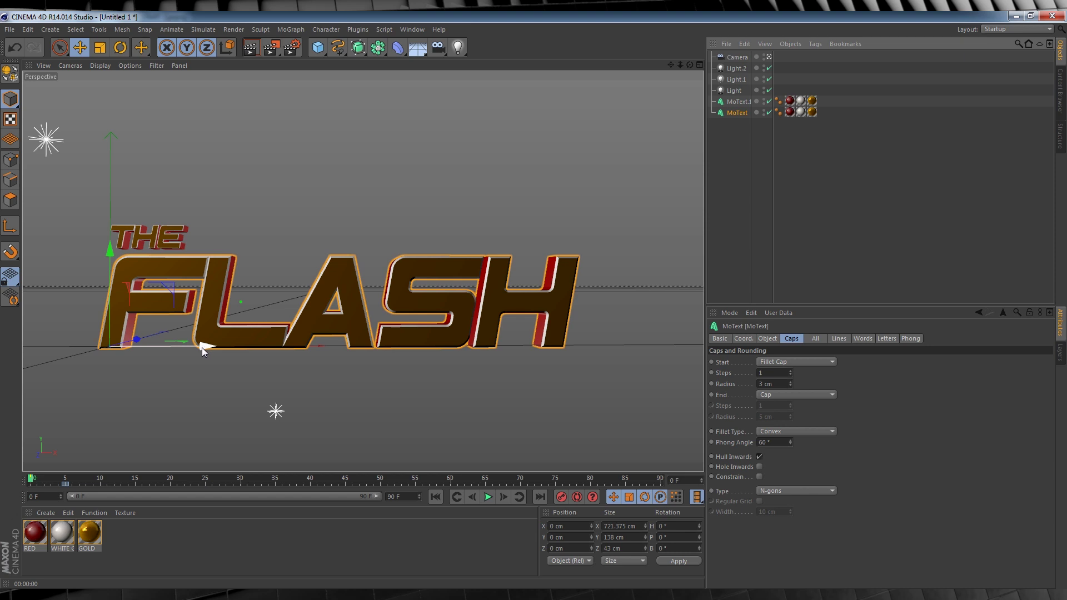
{"action": "left_click_drag", "start_coordinate": [201, 348], "coordinate": [548, 350]}
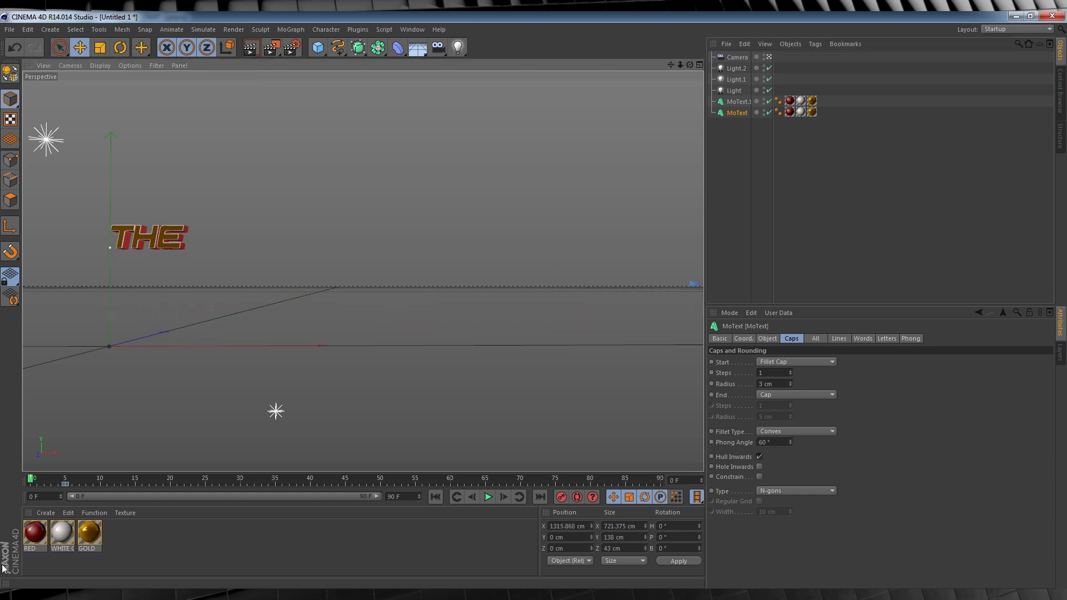
{"action": "left_click", "coordinate": [560, 496]}
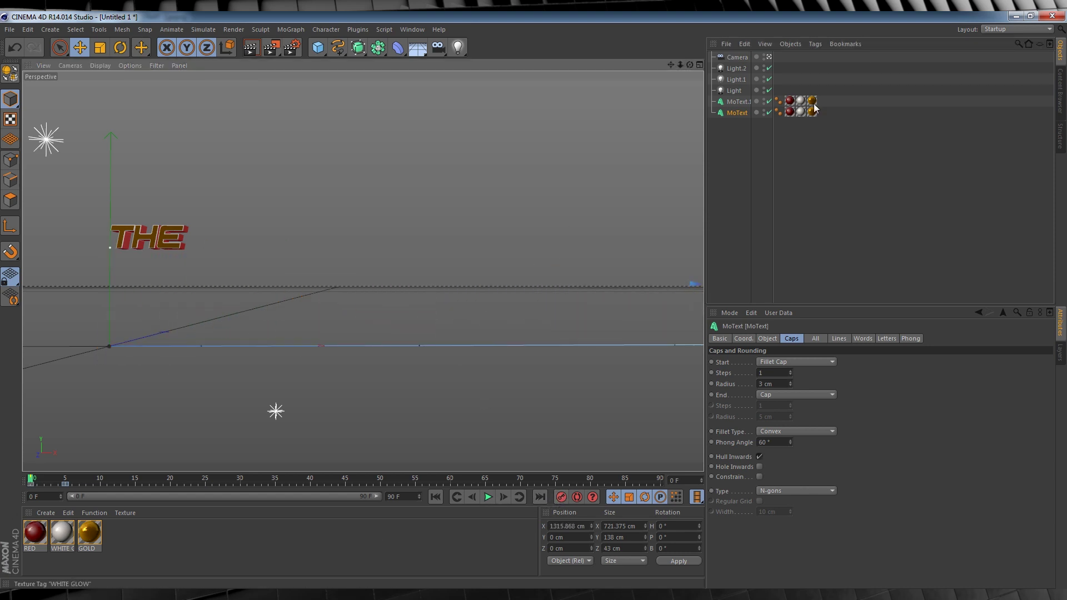
{"action": "left_click", "coordinate": [739, 102]}
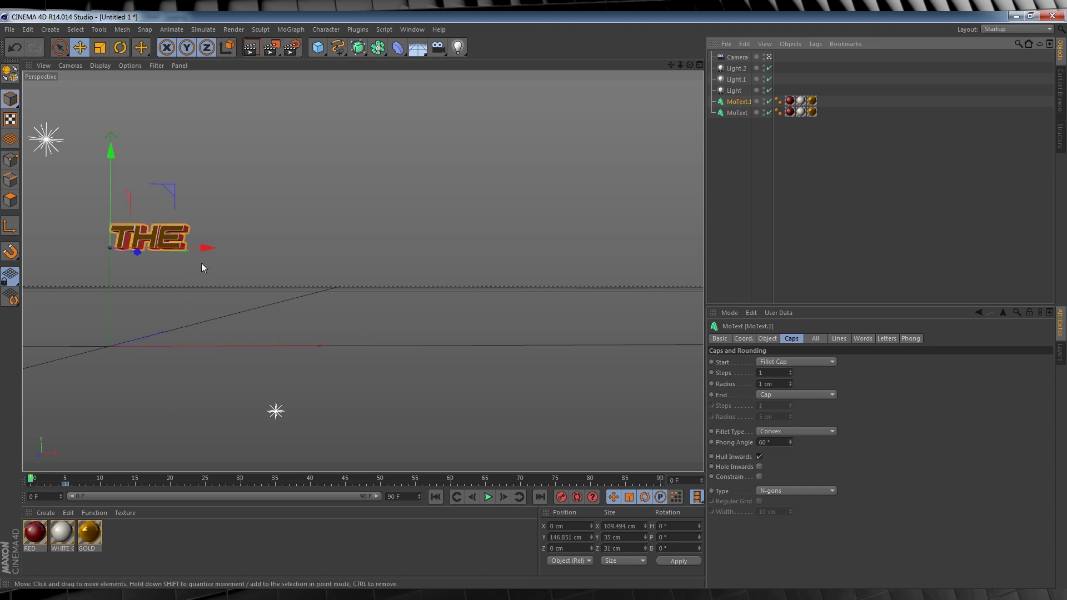
{"action": "left_click_drag", "start_coordinate": [209, 249], "coordinate": [33, 249]}
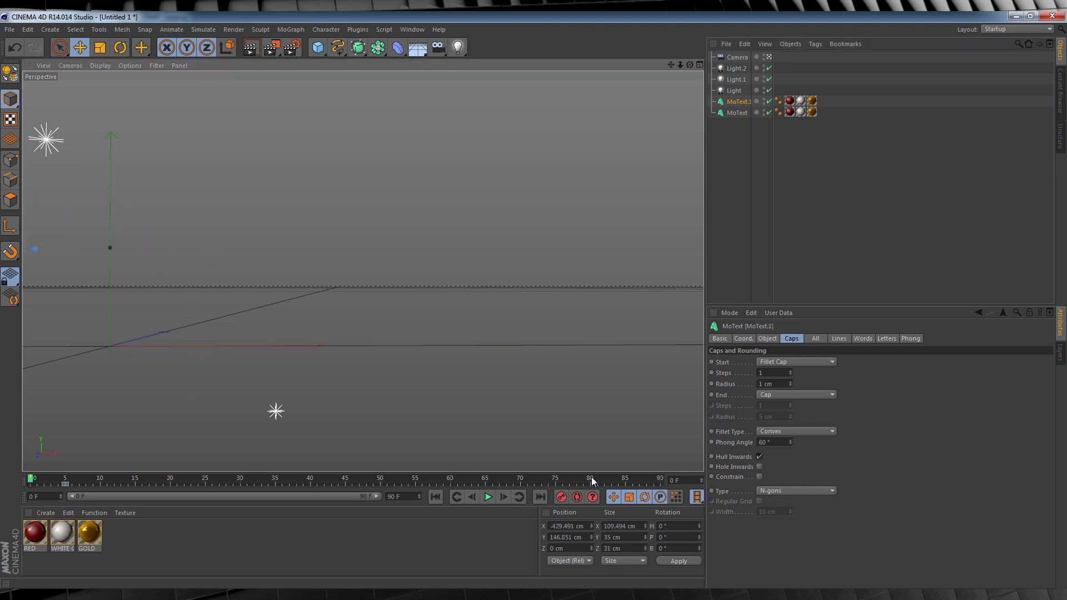
{"action": "left_click", "coordinate": [560, 497]}
{"action": "left_click", "coordinate": [487, 497]}
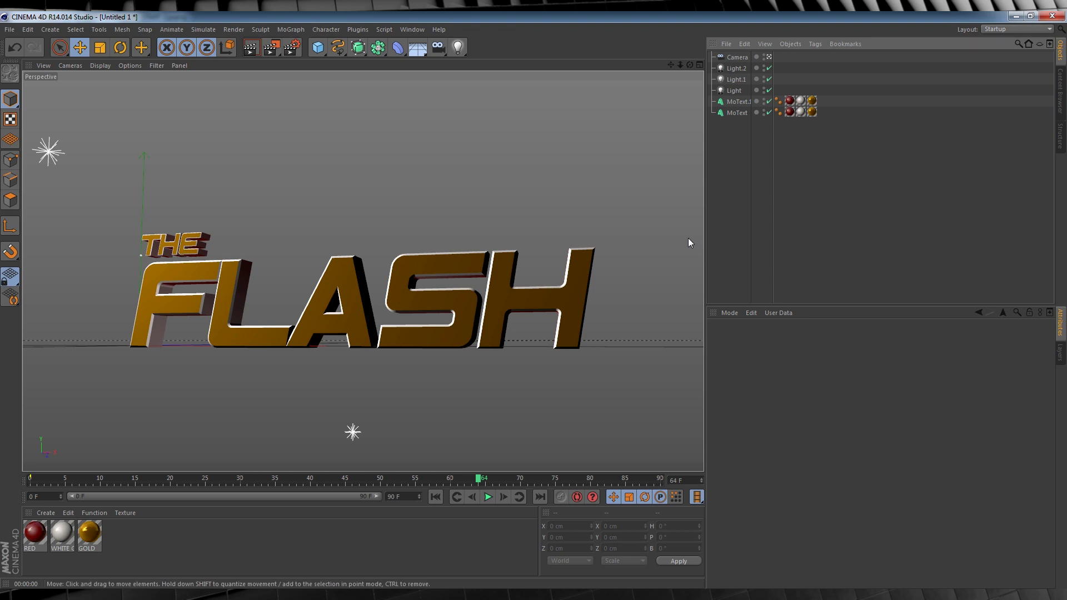
Step: Set the render output frame range to All Frames
{"action": "left_click", "coordinate": [287, 53]}
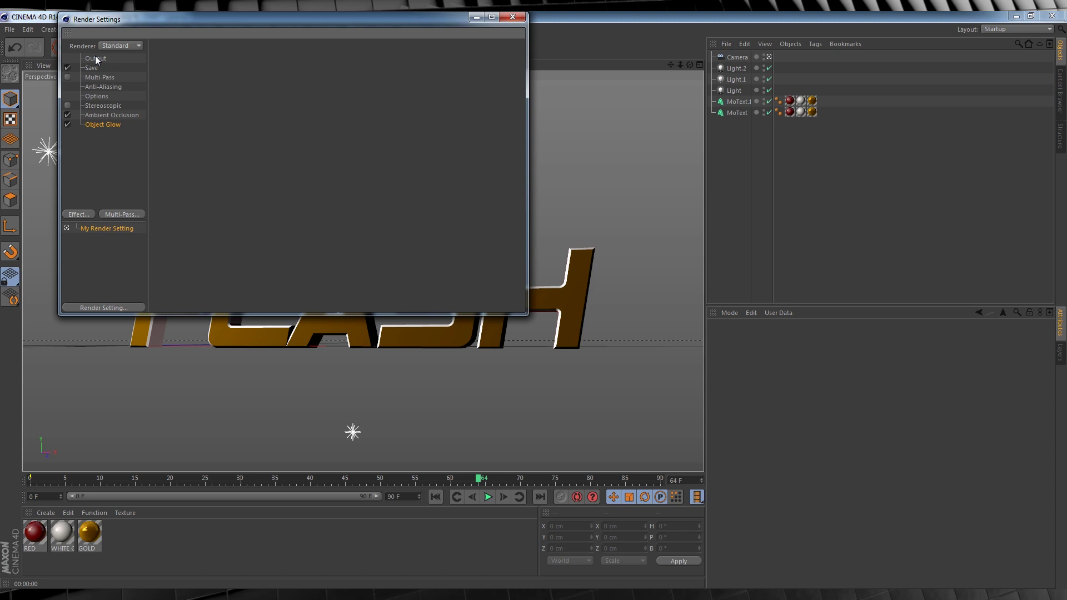
{"action": "left_click", "coordinate": [96, 58]}
{"action": "left_click", "coordinate": [283, 174]}
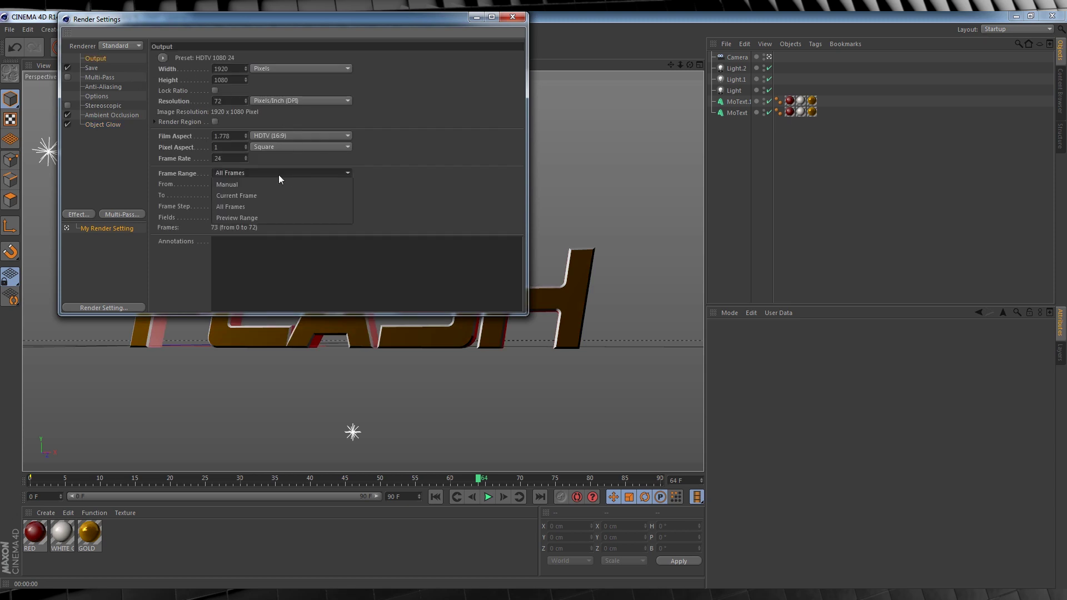
{"action": "left_click", "coordinate": [258, 172]}
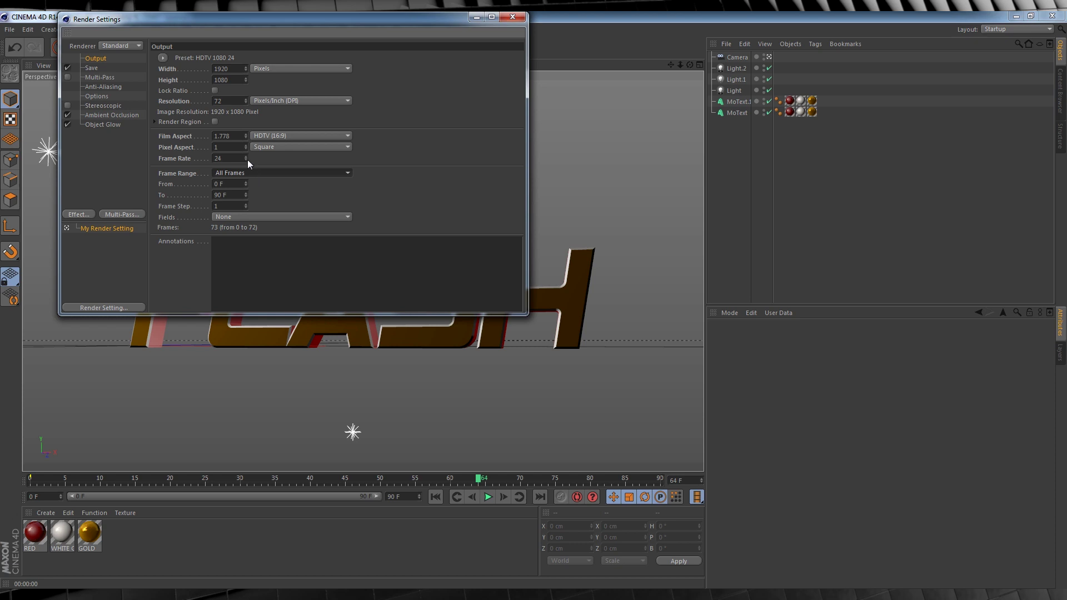
Step: Save the render as a PNG sequence with alpha named title, then render to the Picture Viewer
{"action": "left_click", "coordinate": [89, 68]}
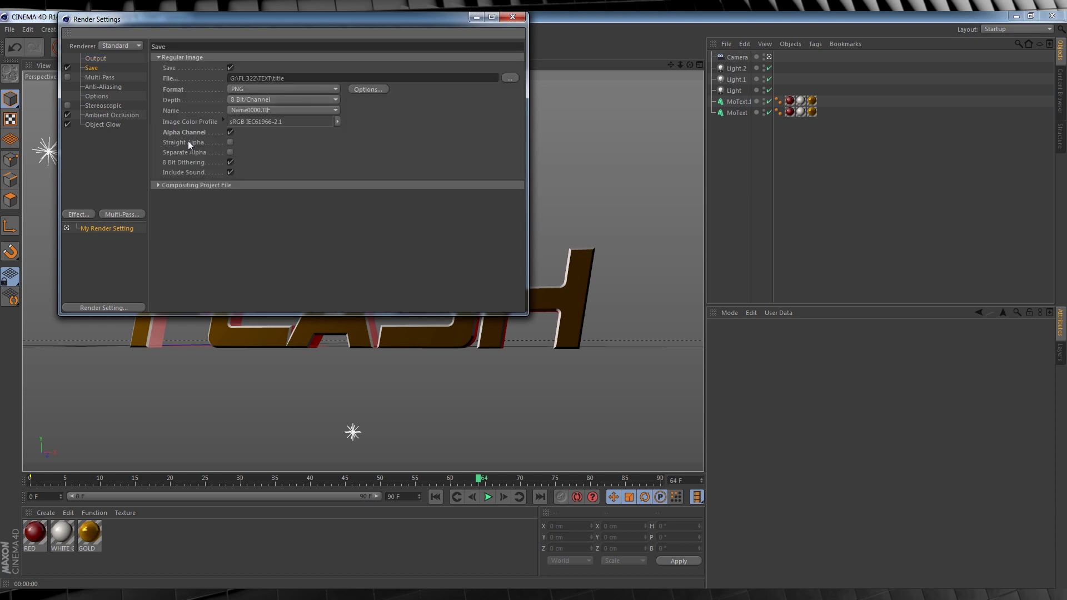
{"action": "left_click", "coordinate": [228, 132]}
{"action": "left_click", "coordinate": [508, 78]}
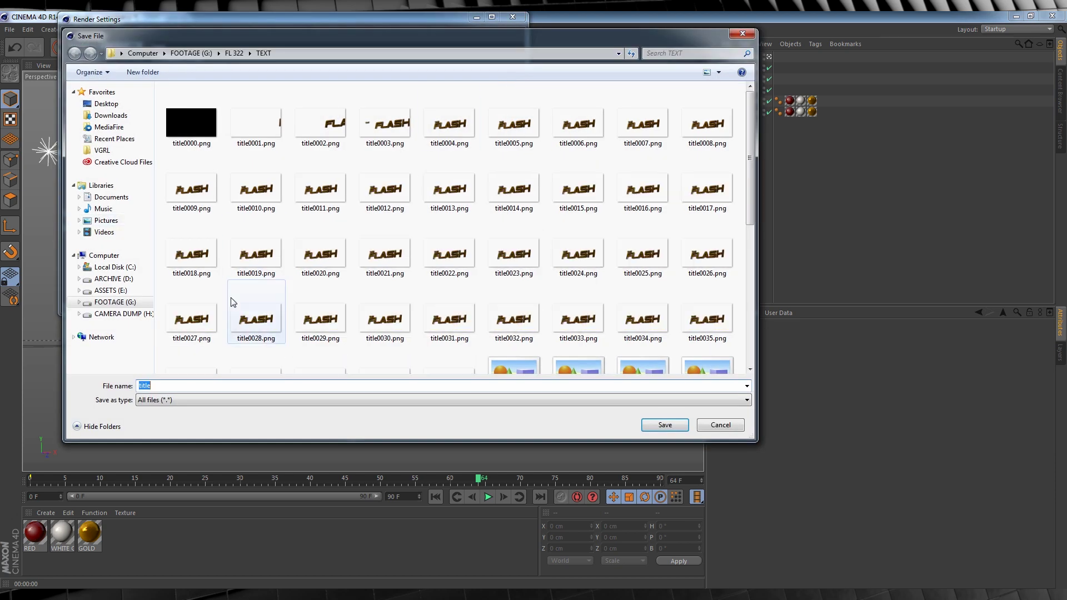
{"action": "left_click", "coordinate": [663, 425]}
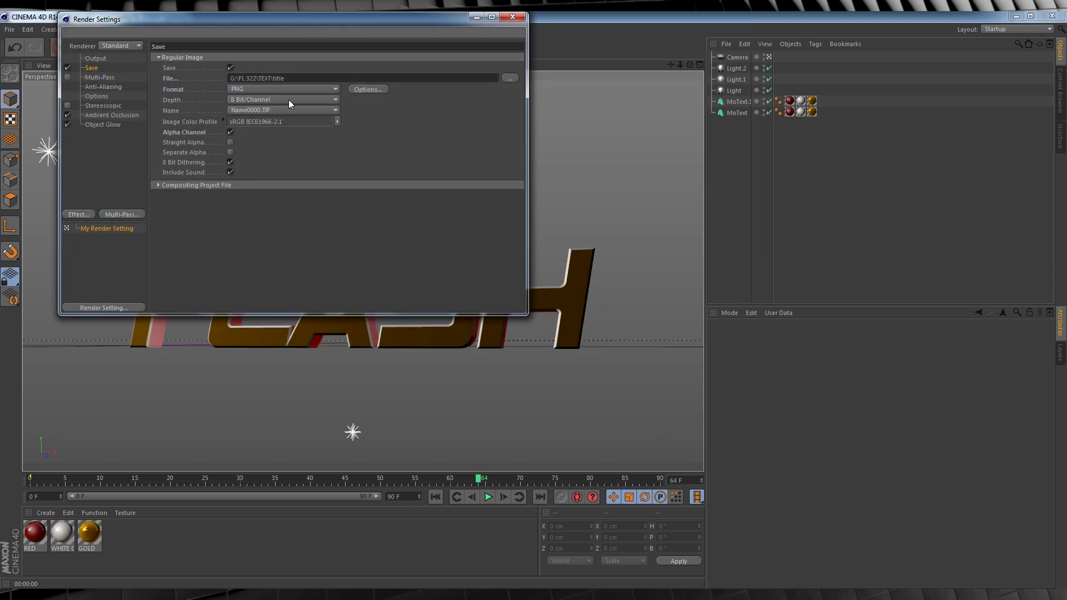
{"action": "left_click", "coordinate": [281, 86]}
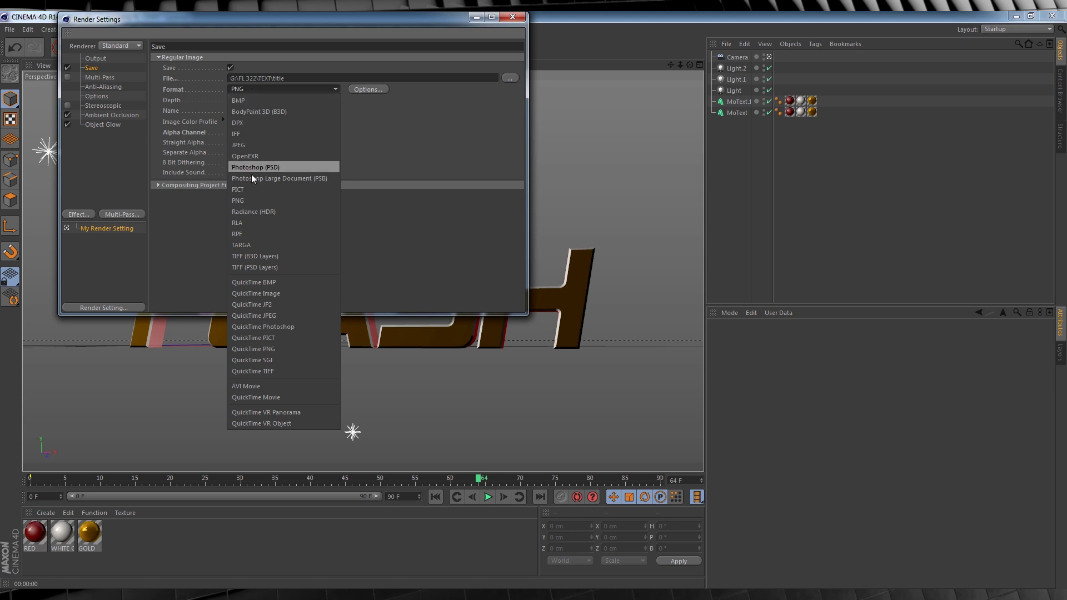
{"action": "left_click", "coordinate": [251, 91]}
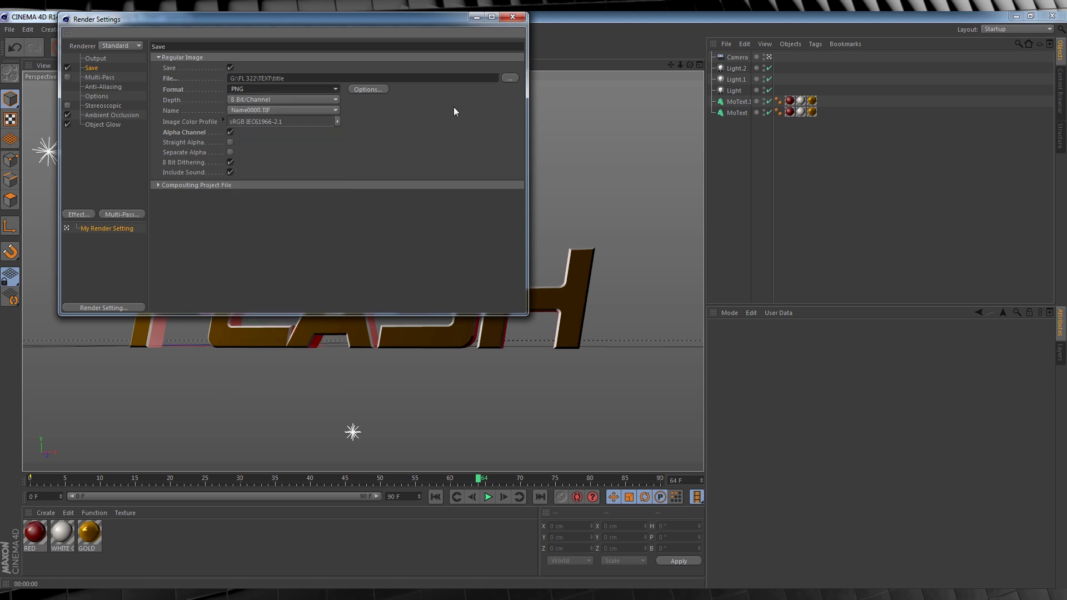
{"action": "left_click", "coordinate": [513, 18]}
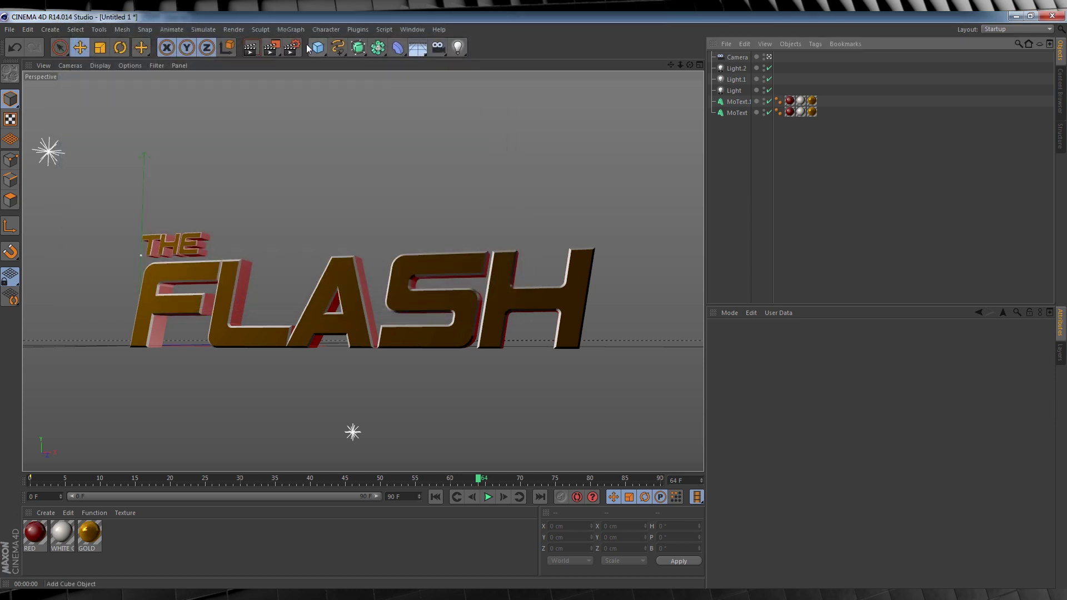
{"action": "left_click", "coordinate": [271, 48]}
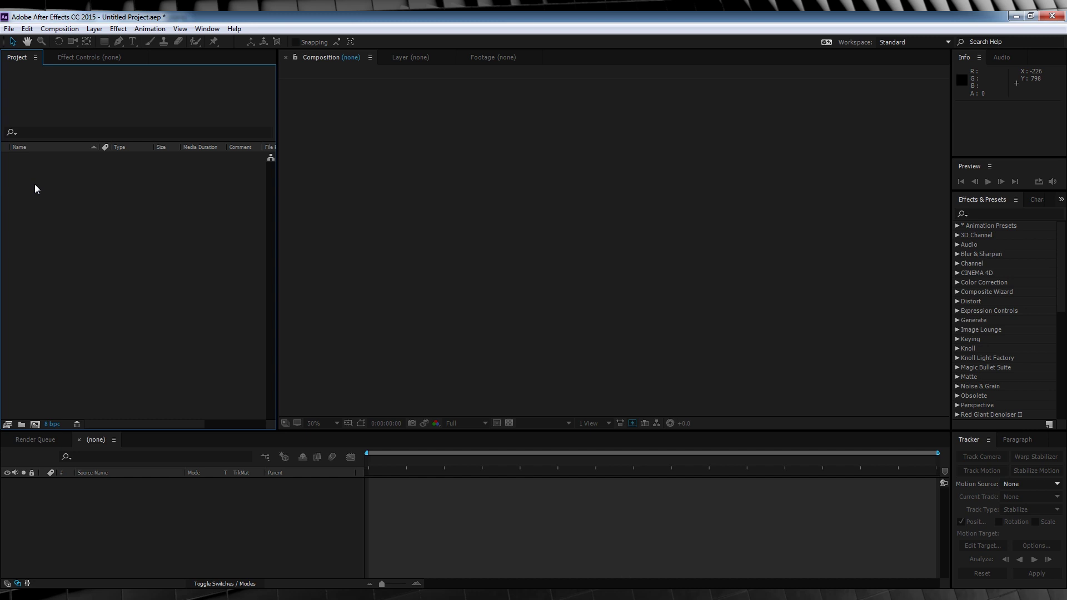
Step: Import the title PNG sequence into After Effects, make a composition from it, and preview it
{"action": "double_click", "coordinate": [33, 178]}
{"action": "left_click", "coordinate": [247, 113]}
{"action": "key", "text": "Return"}
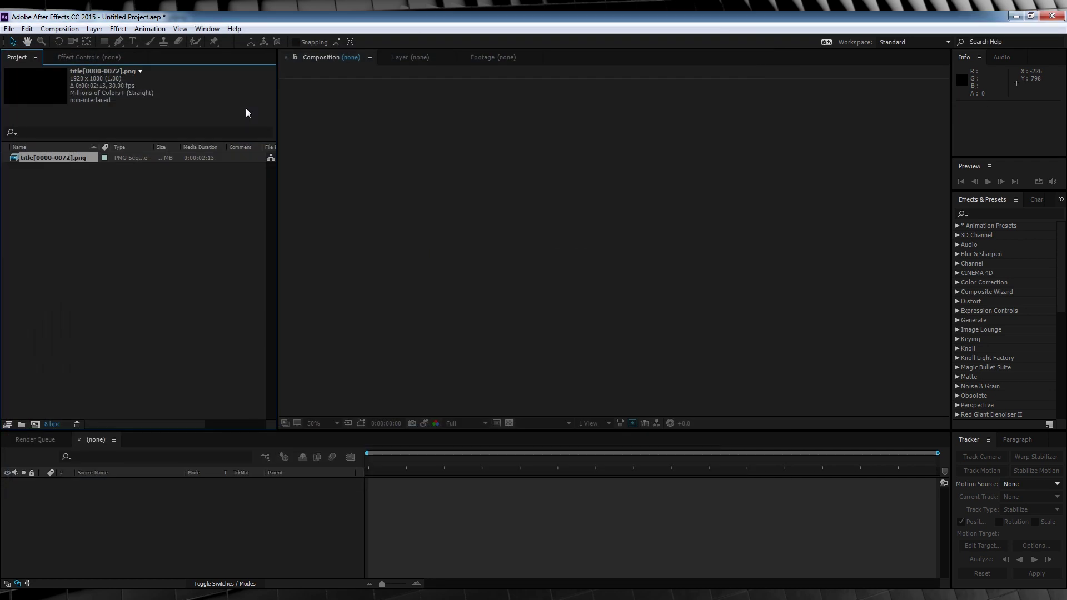
{"action": "left_click_drag", "start_coordinate": [41, 162], "coordinate": [8, 424]}
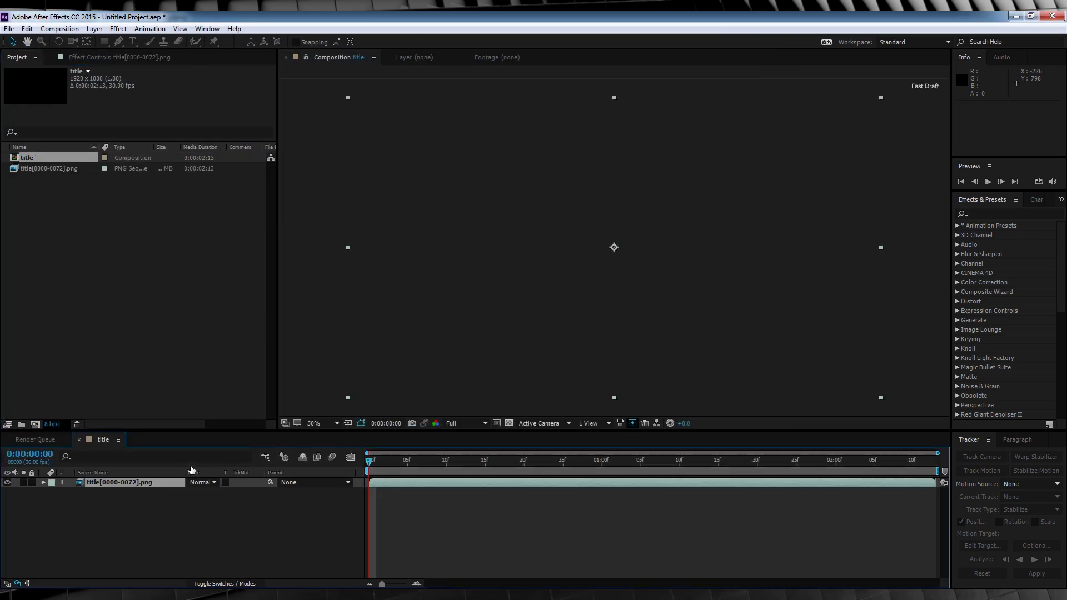
{"action": "key", "text": "space"}
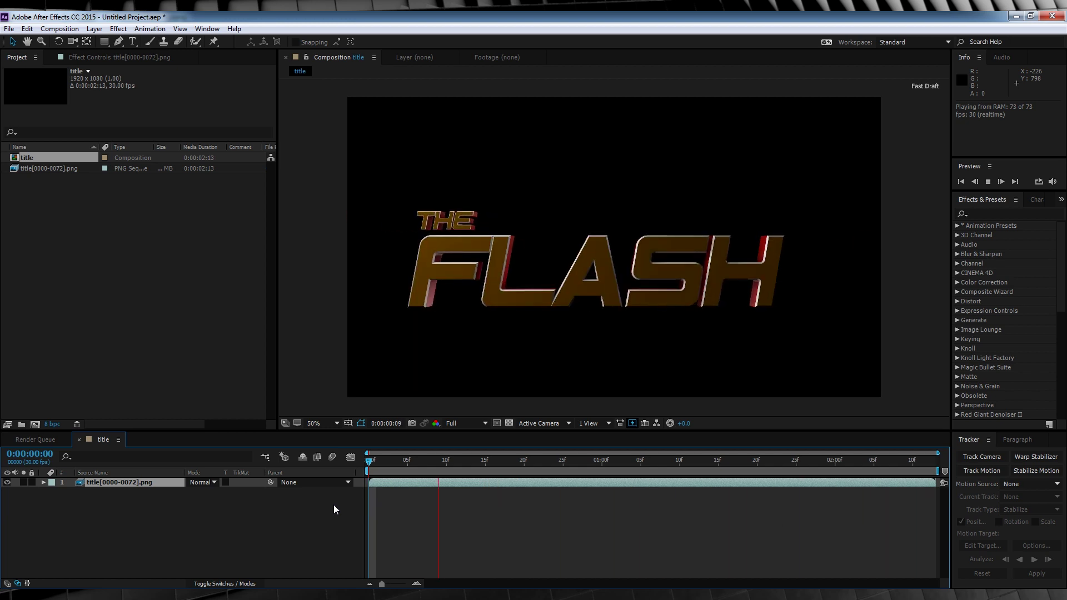
{"action": "key", "text": "space"}
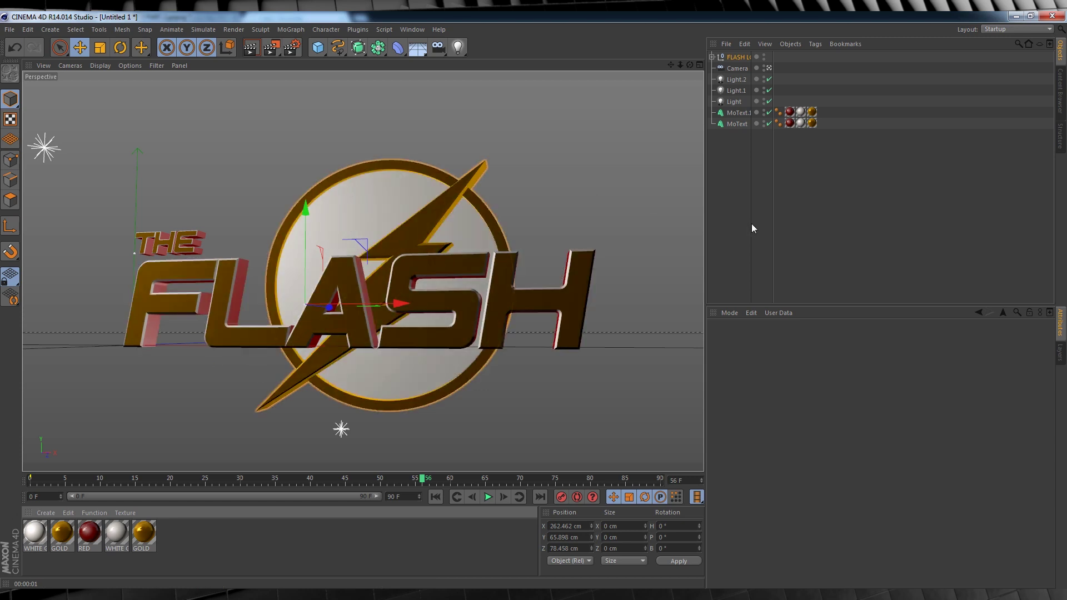
Step: Play the animation with the new logo and render a quick preview
{"action": "left_click", "coordinate": [492, 498]}
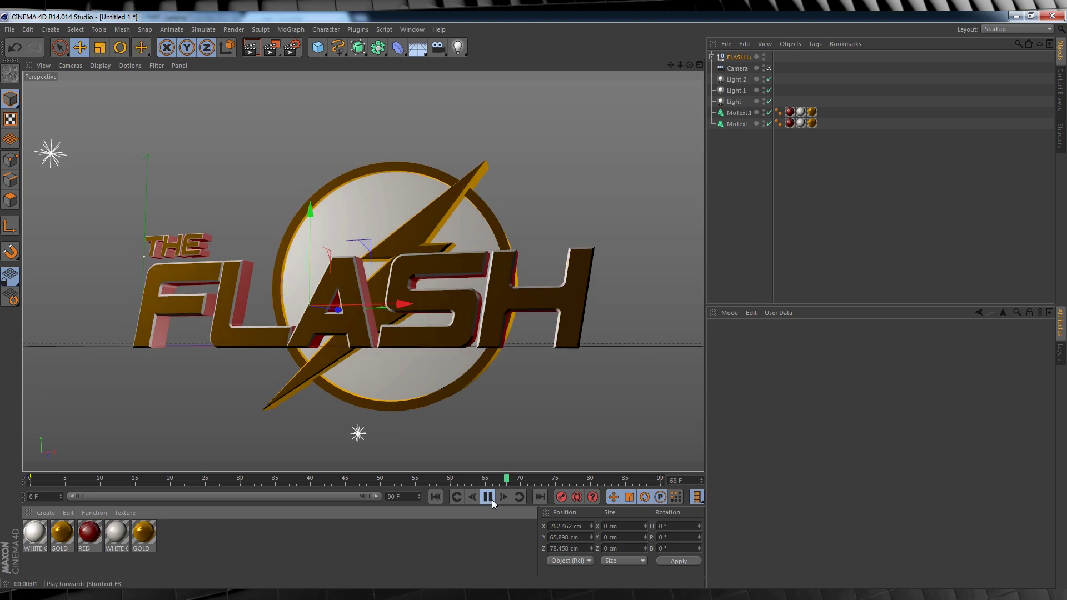
{"action": "left_click", "coordinate": [492, 499]}
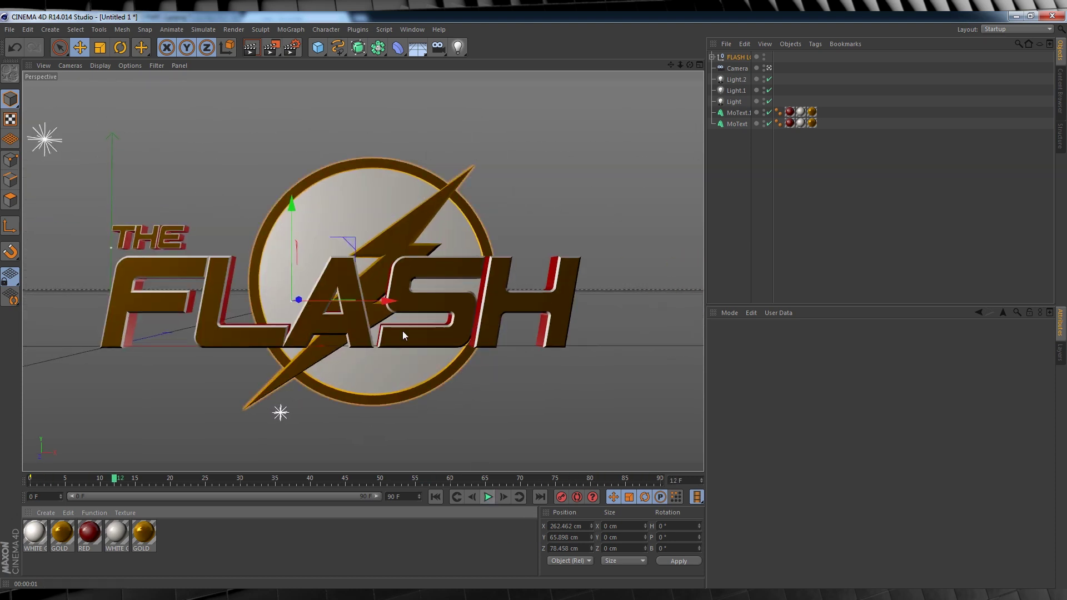
{"action": "left_click", "coordinate": [249, 49]}
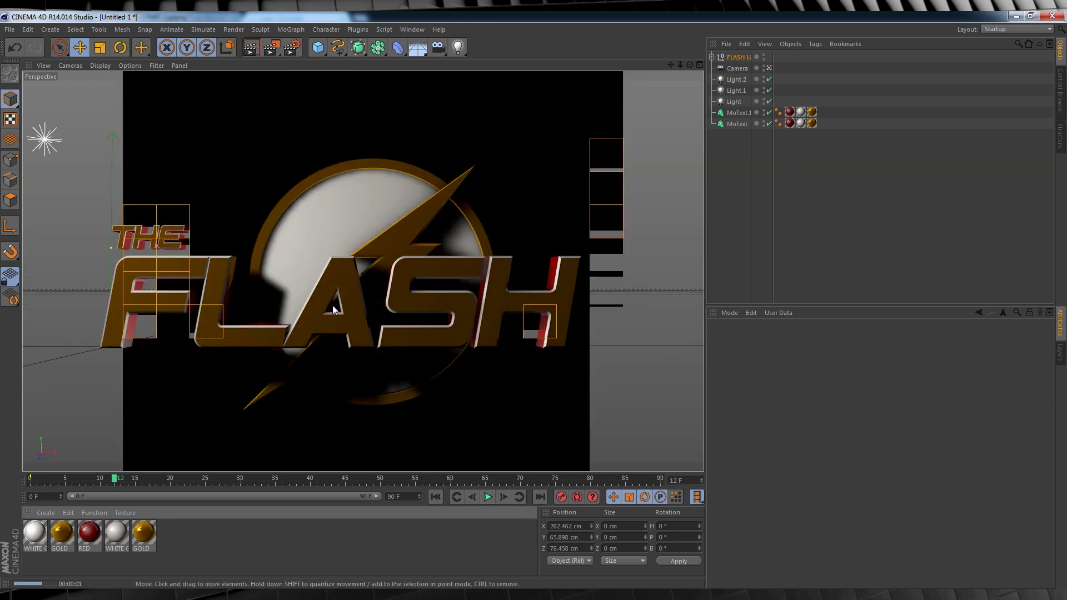
{"action": "left_click", "coordinate": [856, 178]}
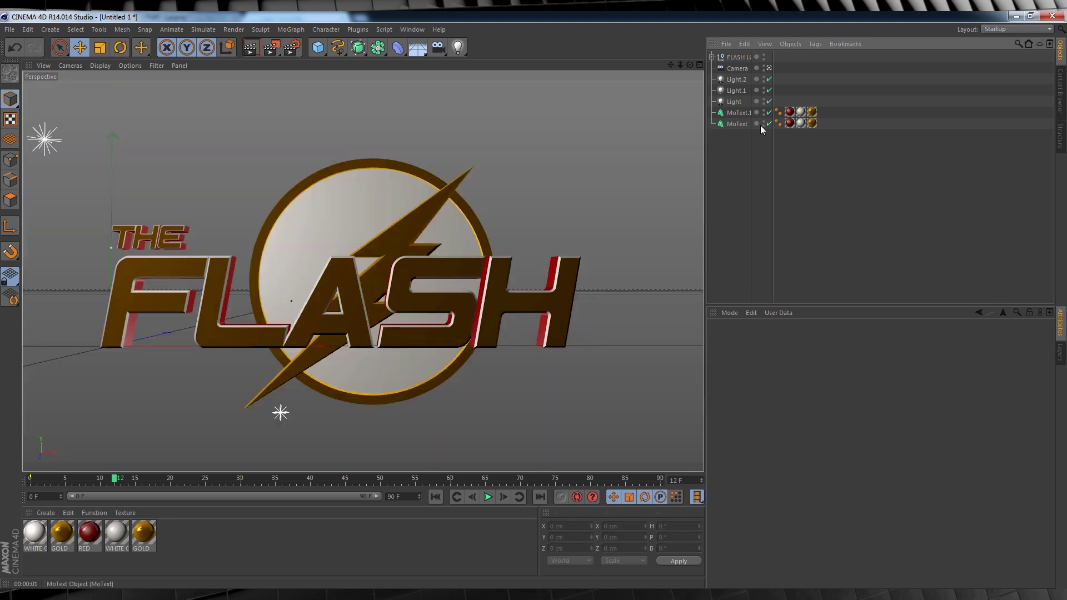
Step: Add compositing tags to THE and FLASH with shadow casting turned off, then test-render
{"action": "left_click", "coordinate": [738, 113]}
{"action": "left_click", "coordinate": [815, 43]}
{"action": "mouse_move", "coordinate": [844, 60]}
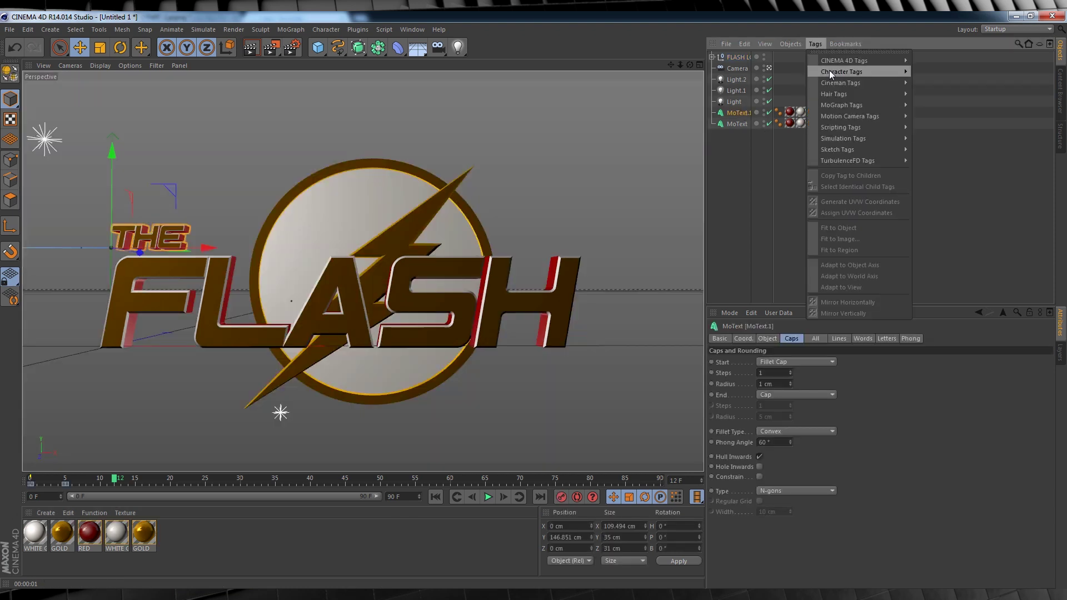
{"action": "left_click", "coordinate": [952, 115]}
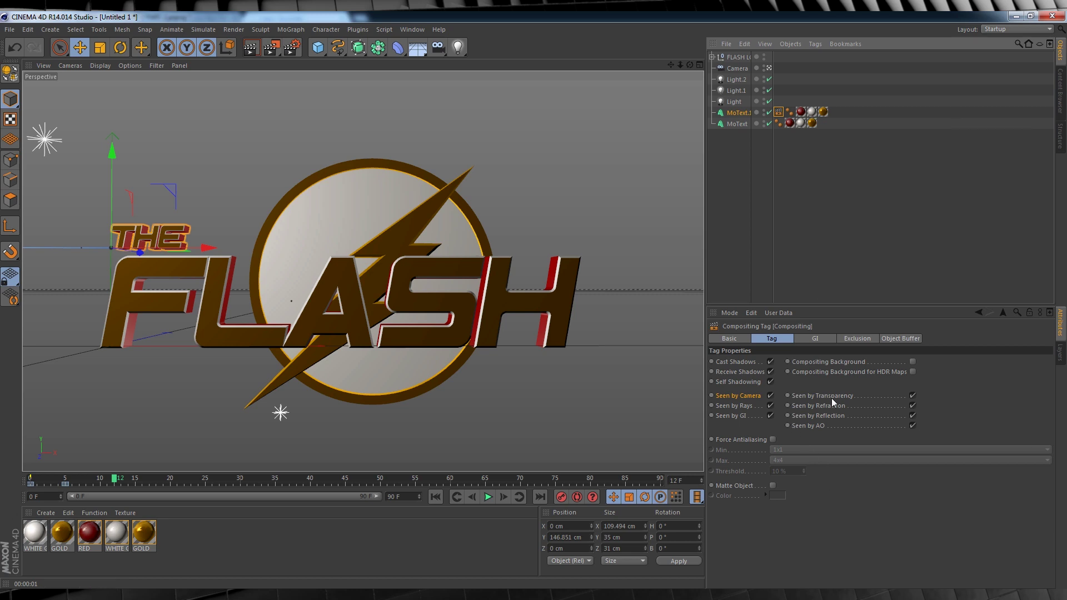
{"action": "left_click", "coordinate": [770, 362]}
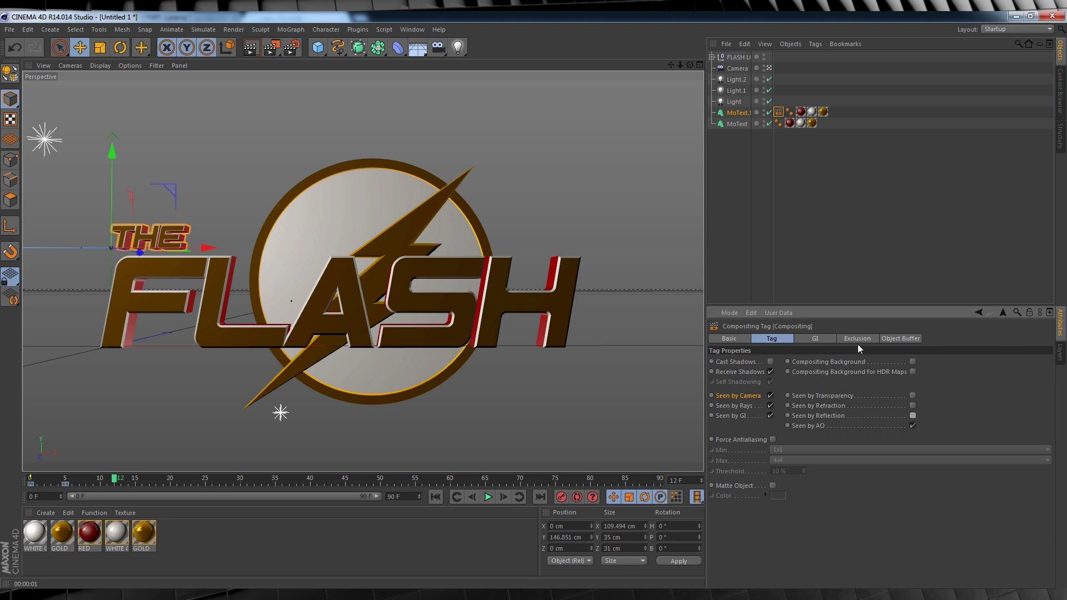
{"action": "left_click", "coordinate": [735, 124]}
{"action": "left_click", "coordinate": [815, 43]}
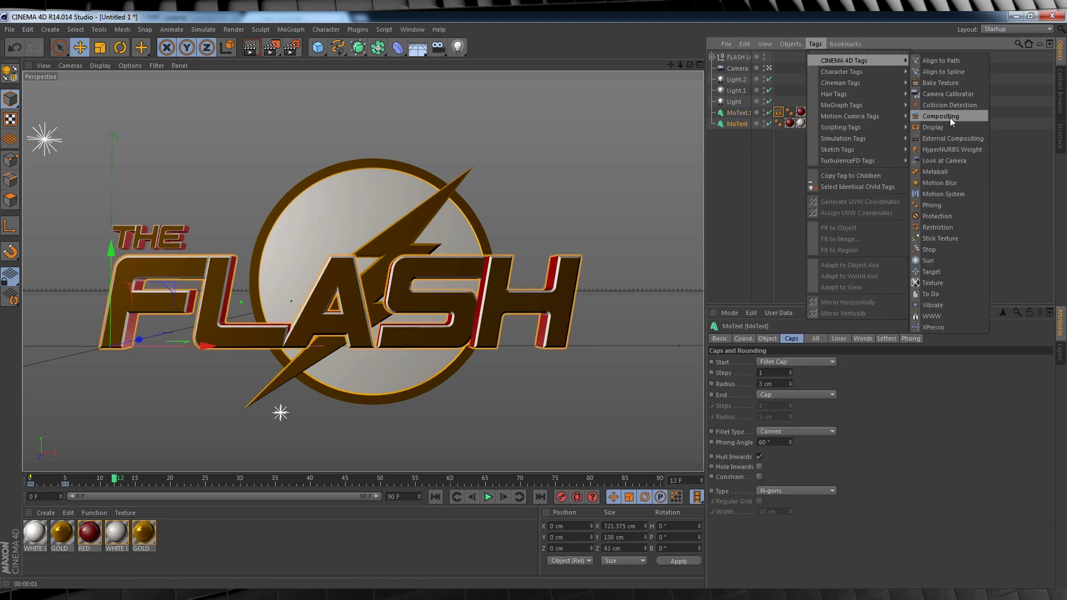
{"action": "left_click", "coordinate": [951, 117]}
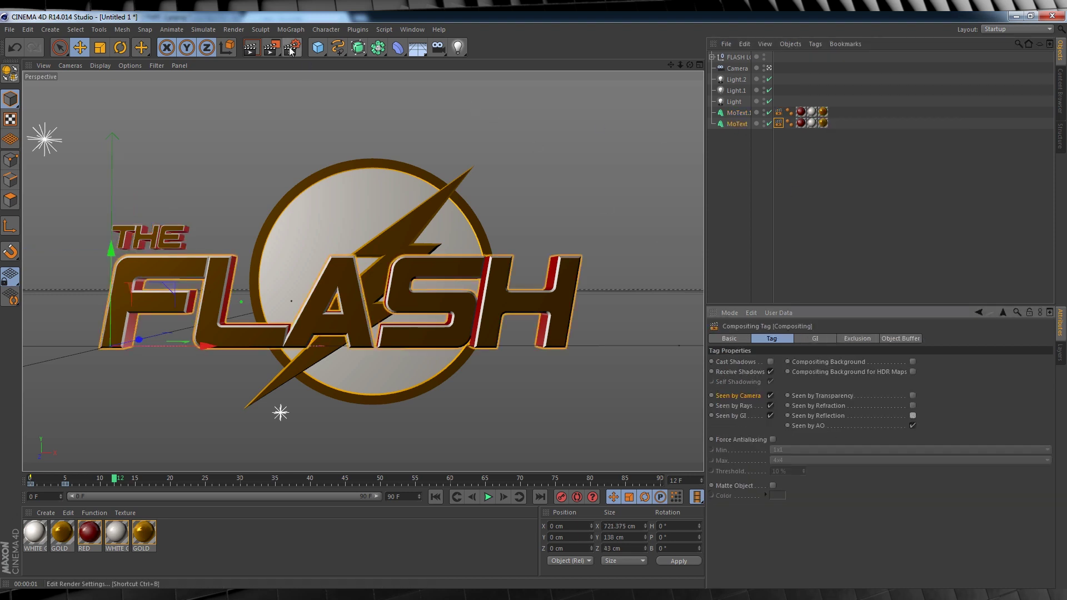
{"action": "left_click", "coordinate": [253, 48]}
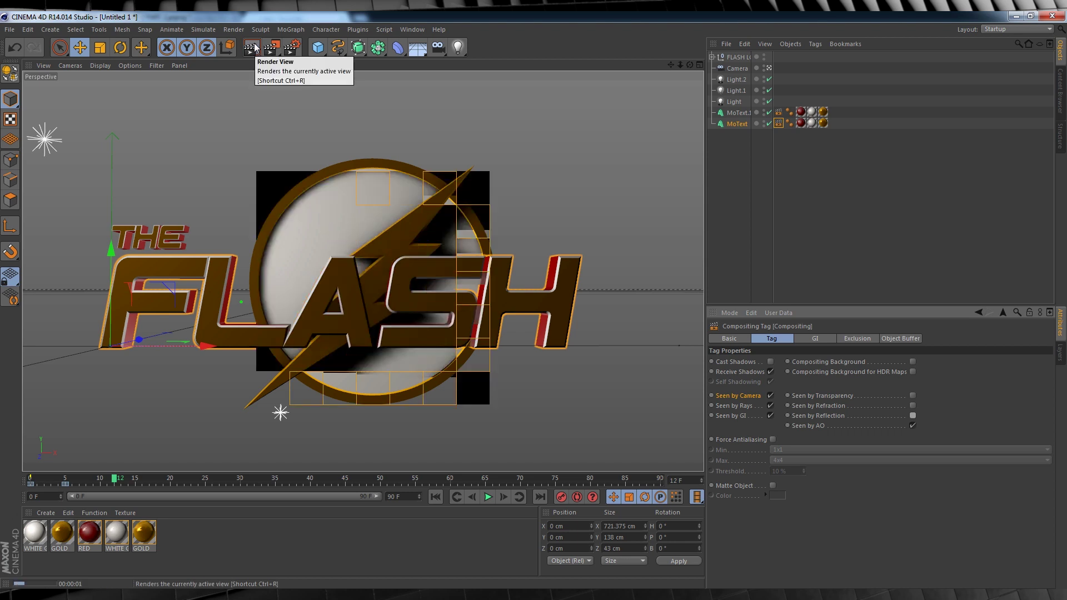